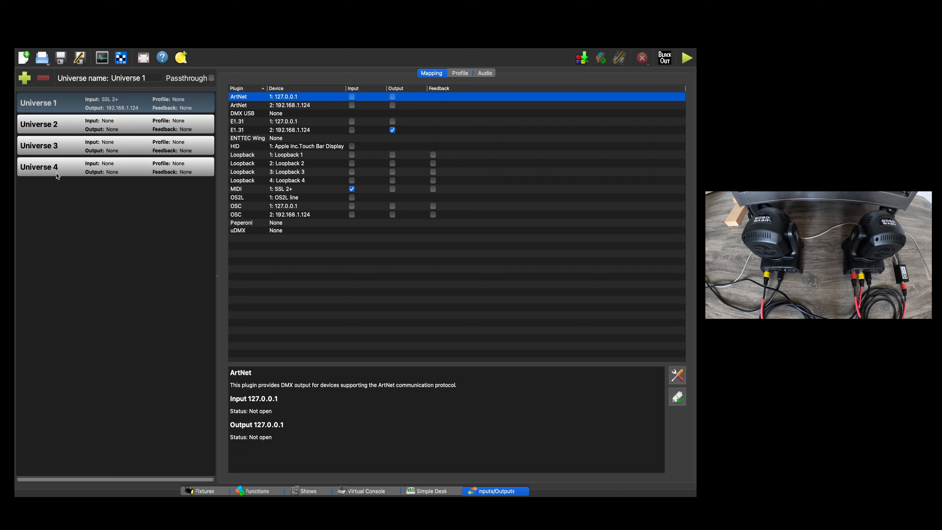
Open the DMXShow.qxw workspace from the Desktop, discarding the changes in the current workspace.
click(113, 111)
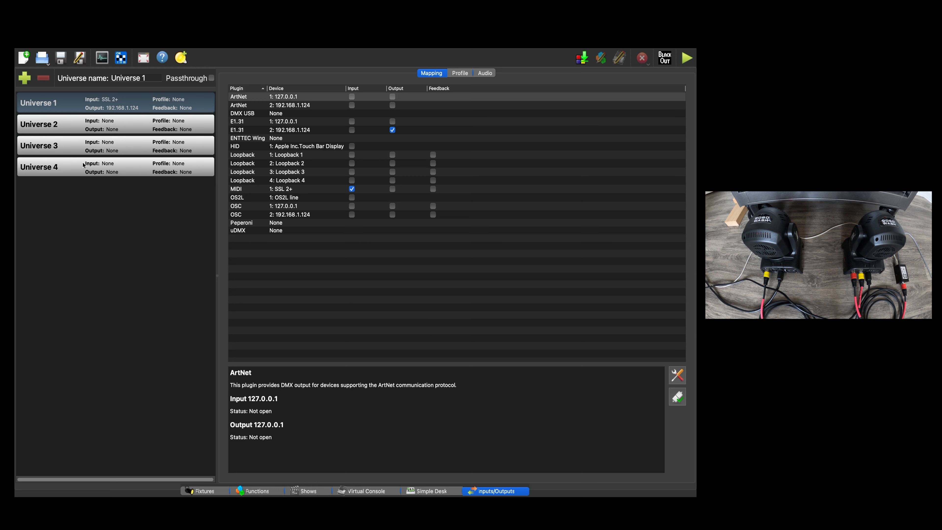
click(47, 60)
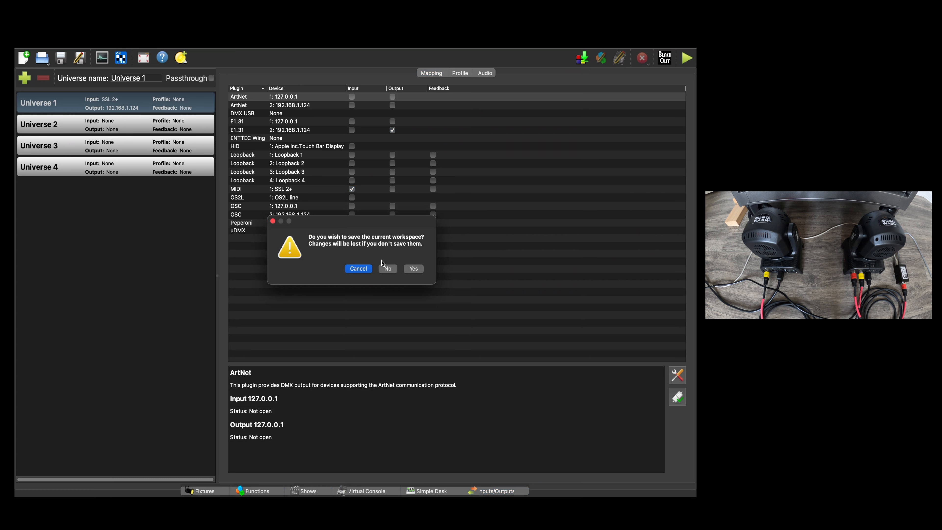
click(385, 269)
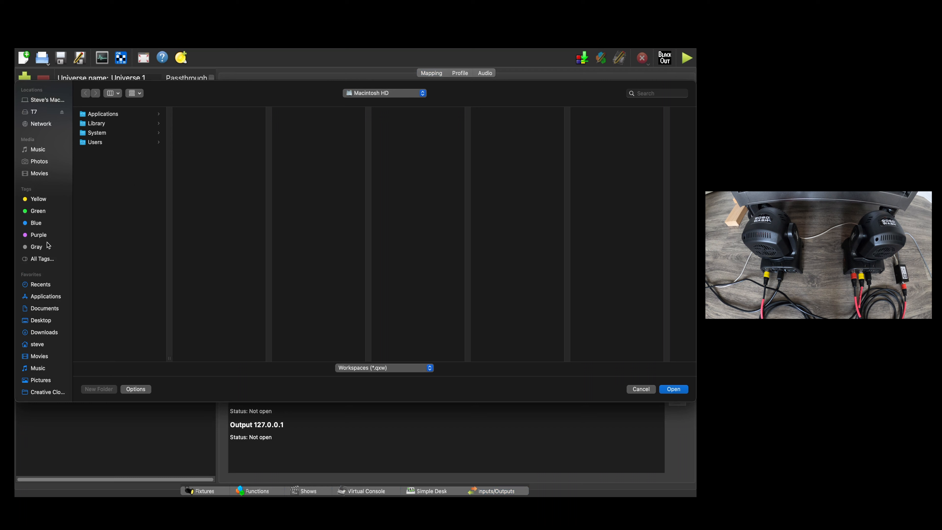
click(44, 320)
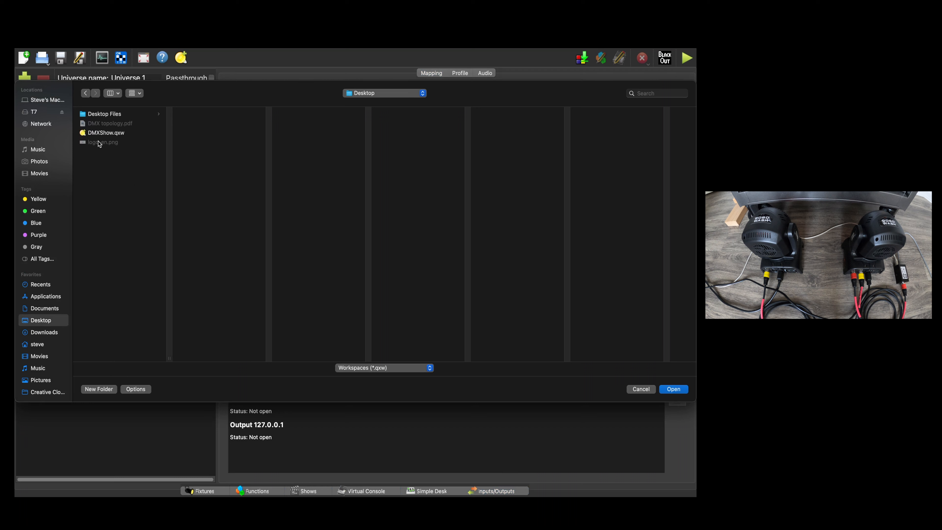
click(100, 134)
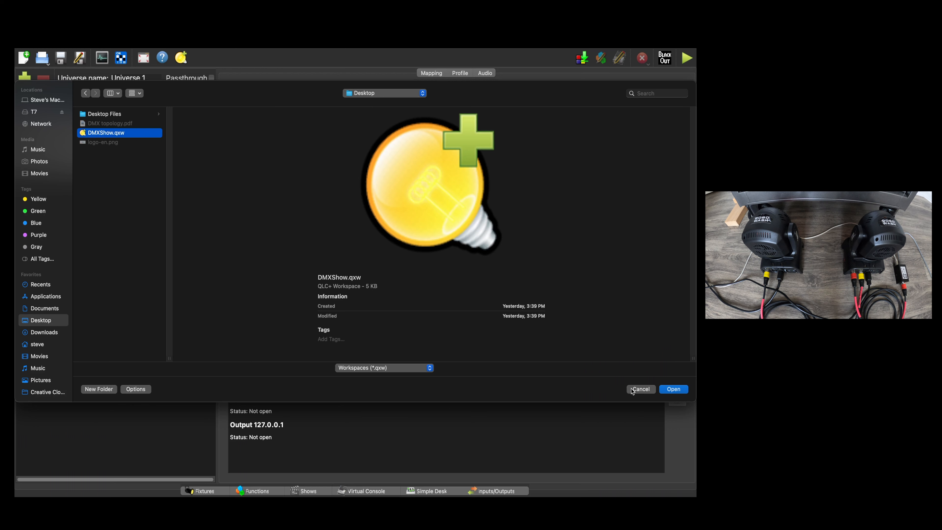
click(674, 389)
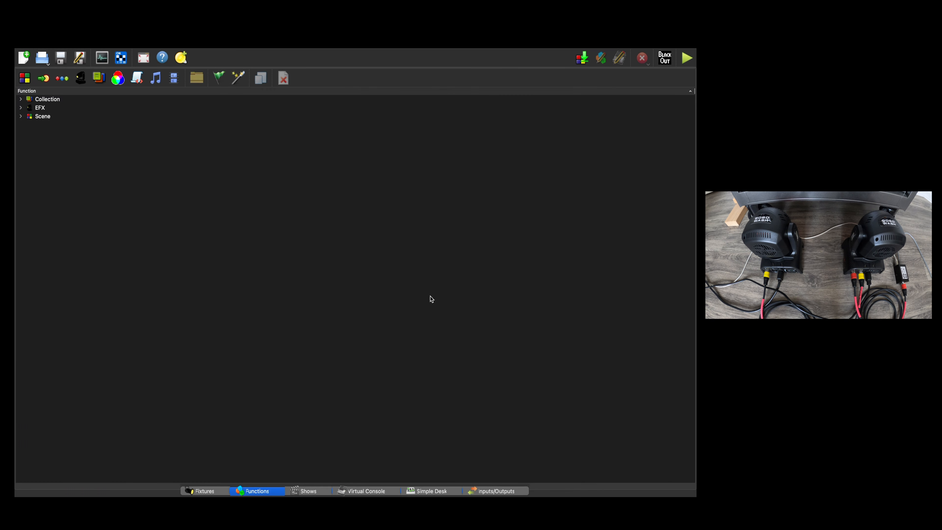
Review the channel and address details of the MINI Beam Wash #1 and #2 fixtures.
click(223, 490)
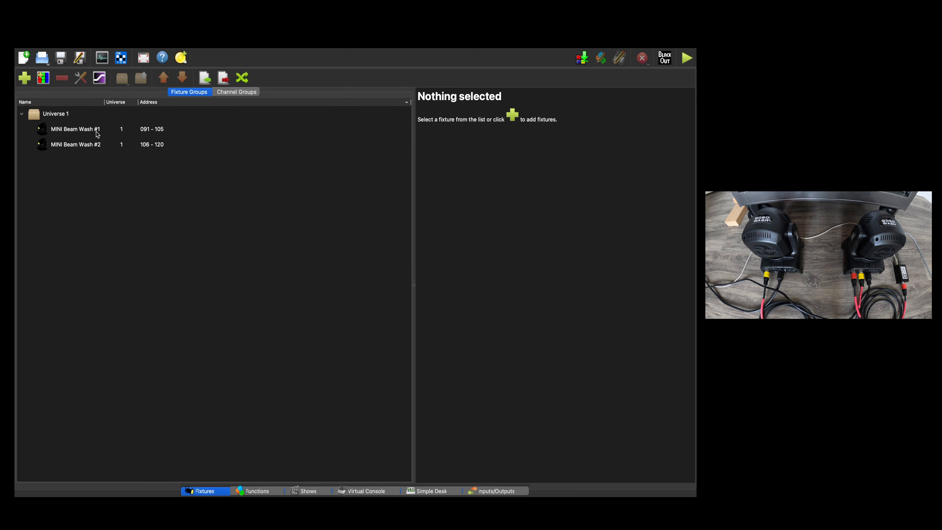
click(97, 133)
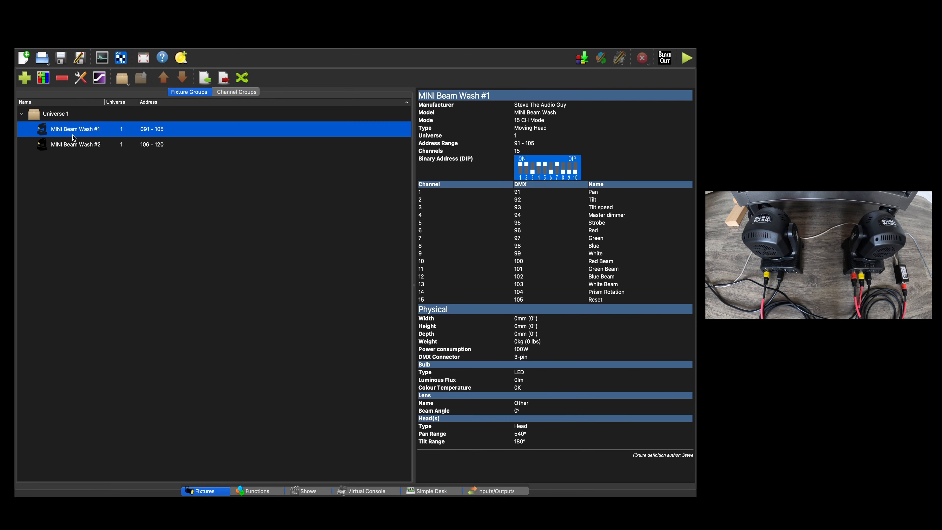
click(80, 148)
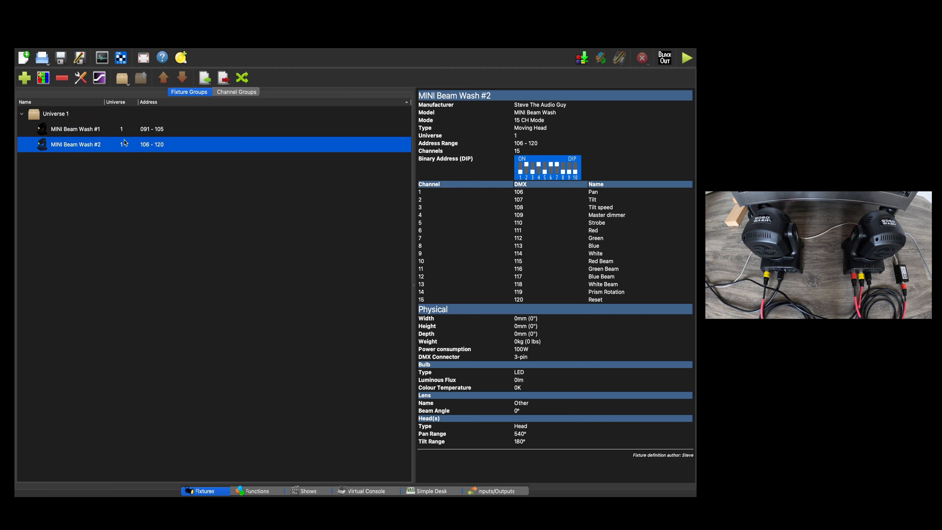
Add one MINI Beam Wash fixture in 15 CH Mode to Universe 1 at address 1.
click(26, 81)
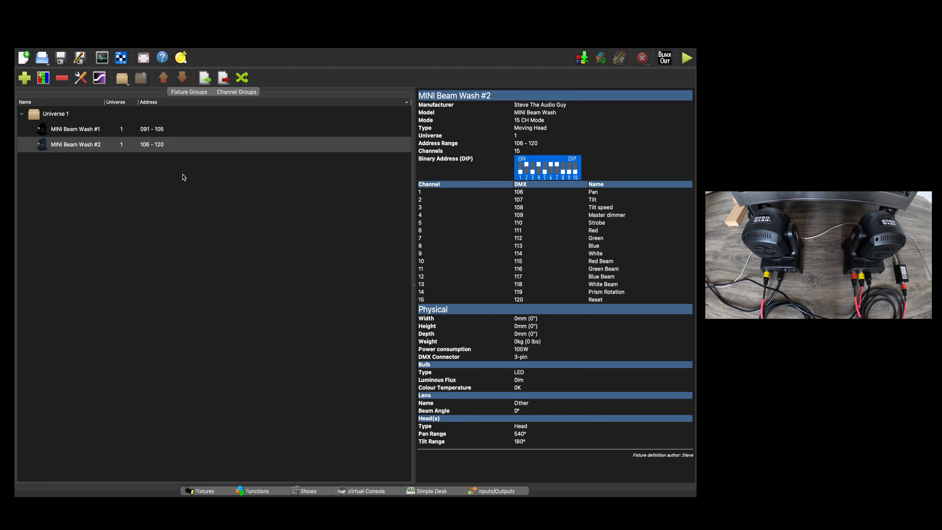
drag(696, 210, 355, 138)
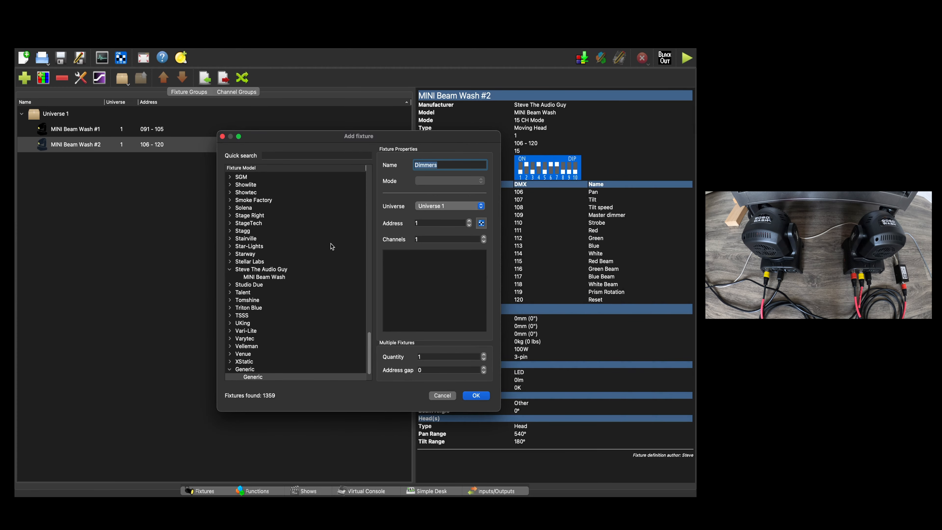
click(272, 279)
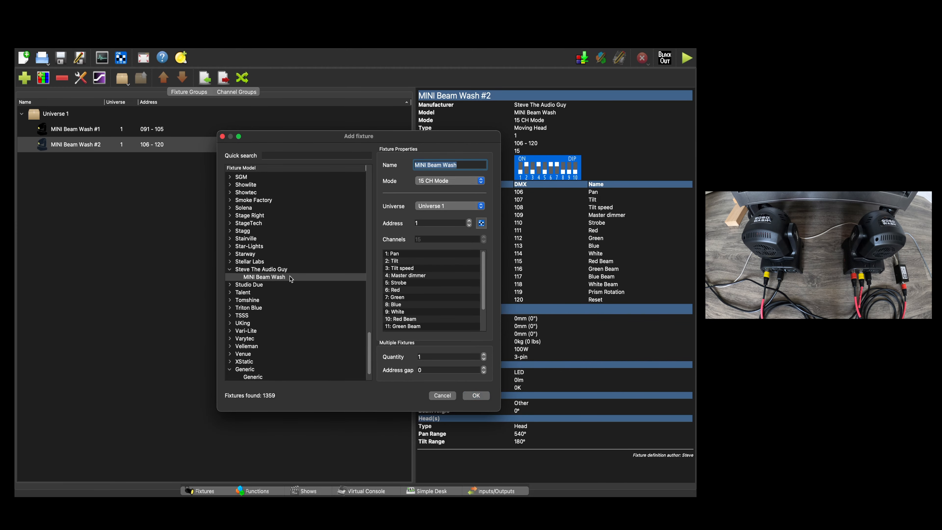
click(425, 224)
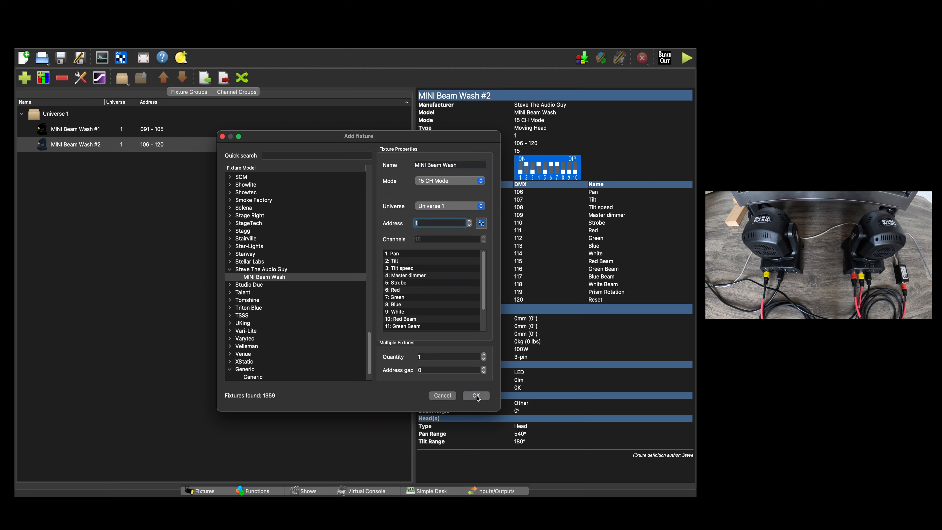
click(438, 357)
click(434, 181)
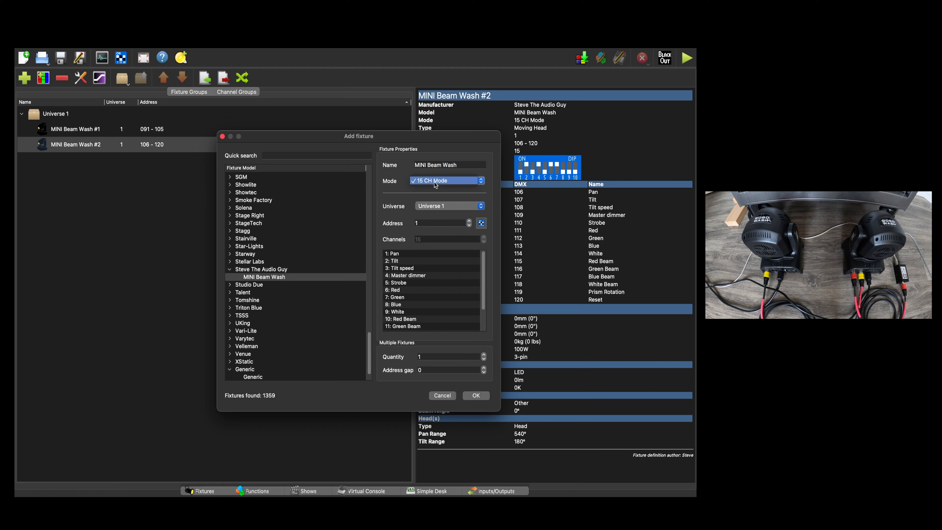
click(436, 182)
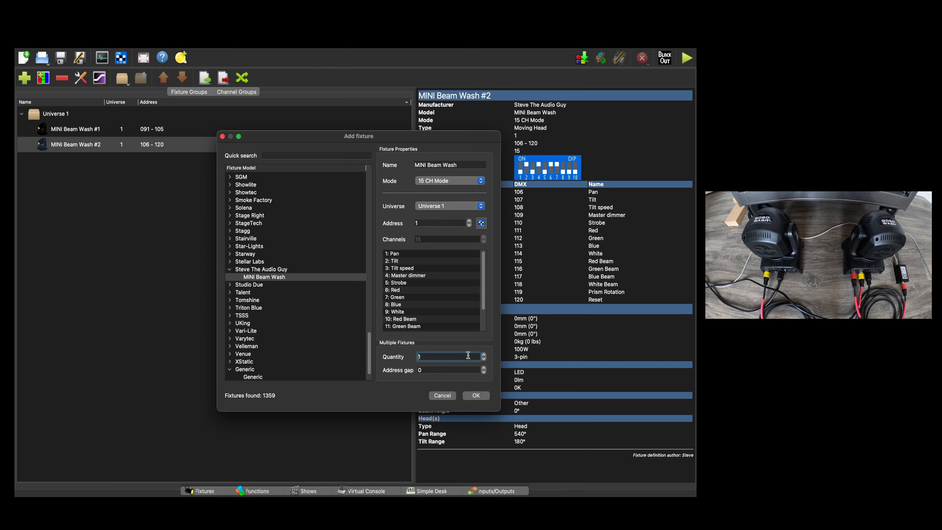
click(476, 395)
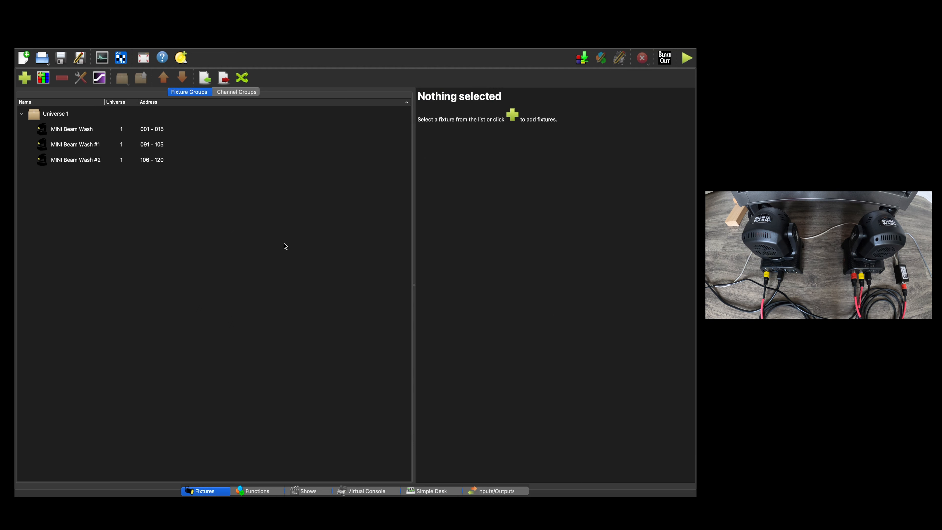
Delete the MINI Beam Wash fixture at addresses 001 - 015 from Universe 1.
click(141, 130)
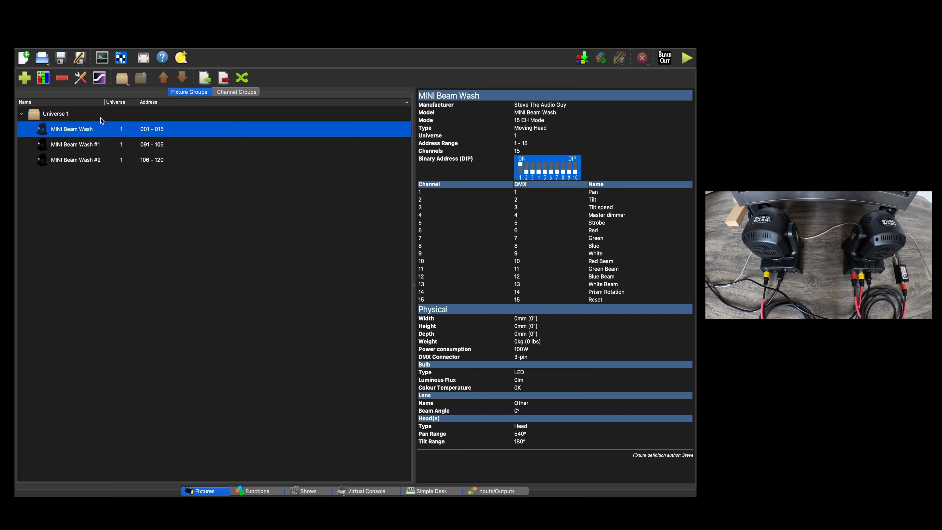
click(62, 79)
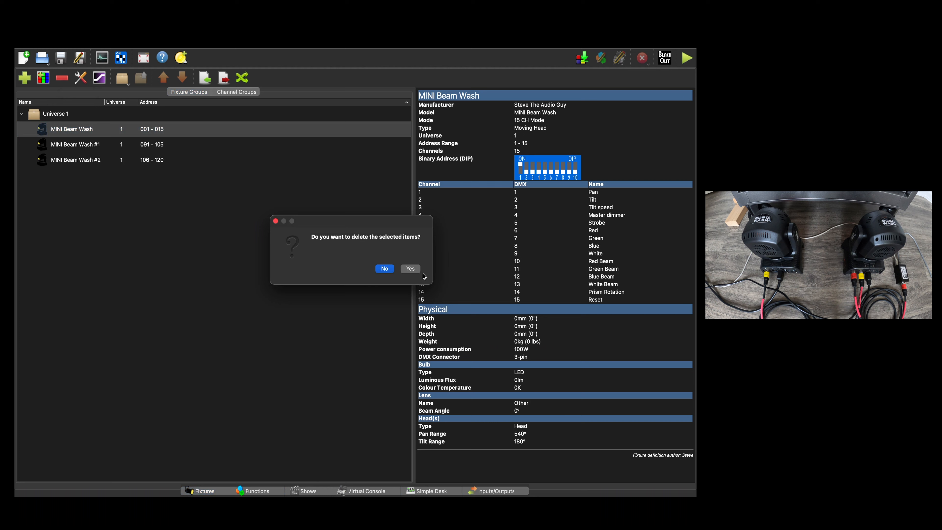
click(411, 270)
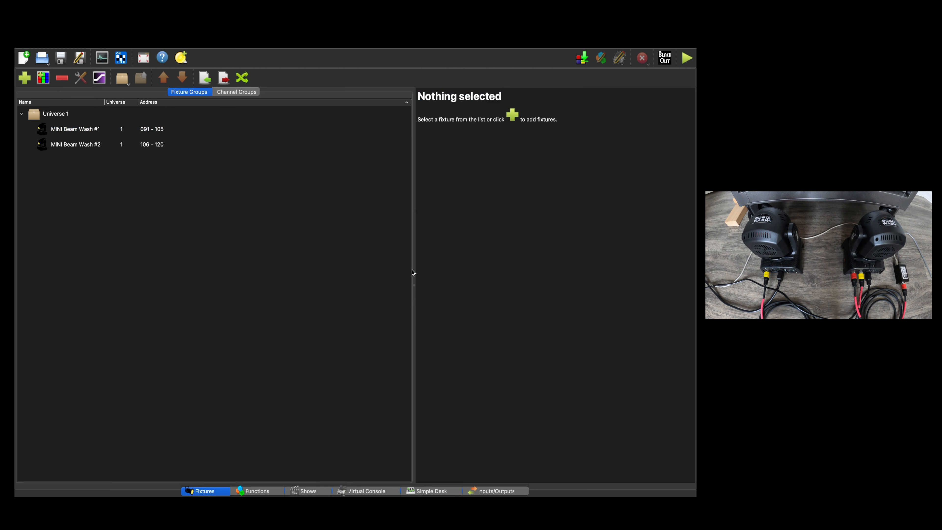
Check the details of the remaining MINI Beam Wash fixtures and examine the existing Blank scene.
click(159, 136)
click(160, 145)
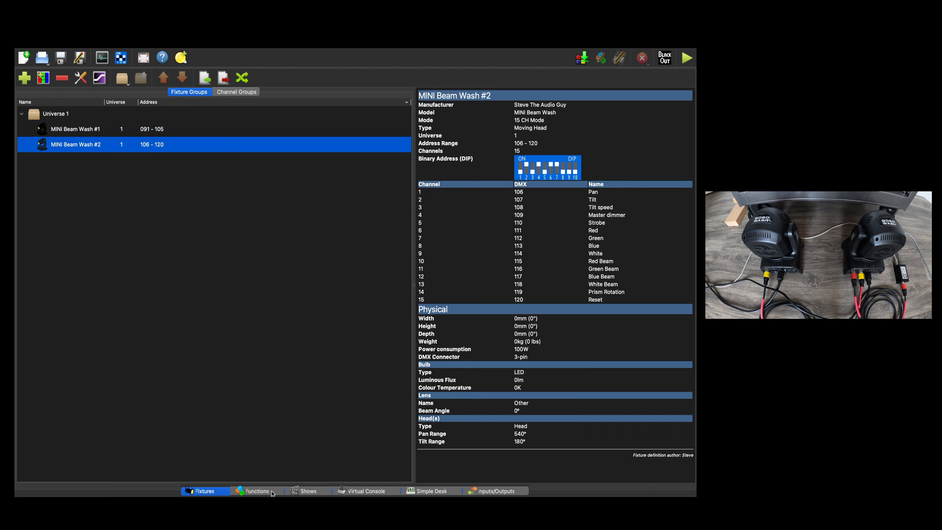
click(260, 491)
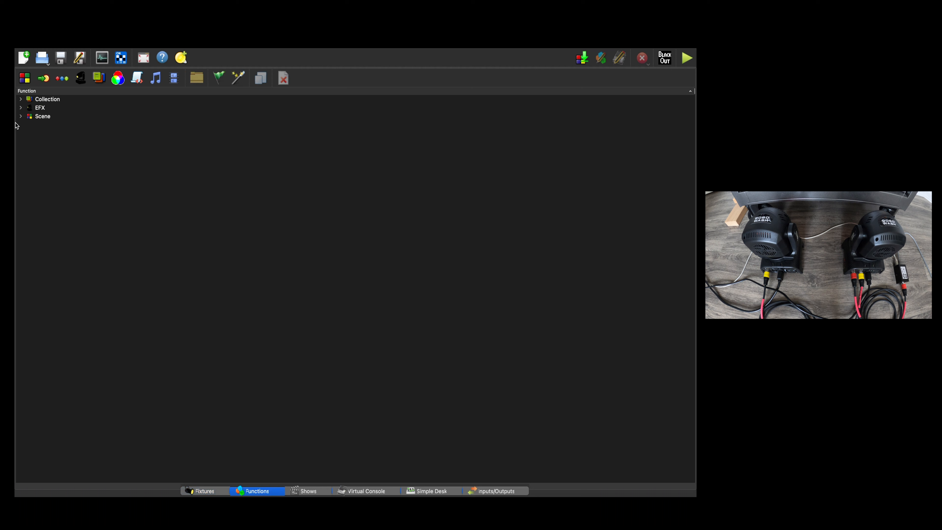
click(21, 116)
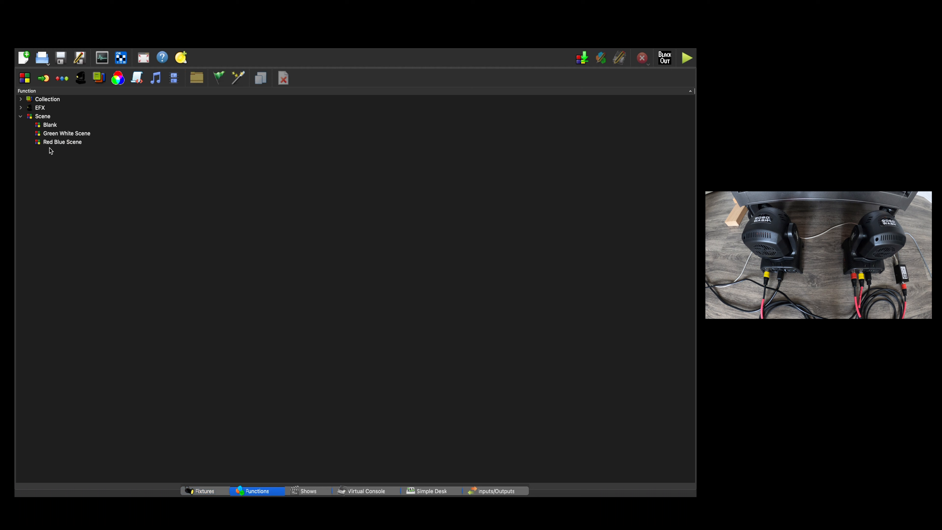
click(51, 124)
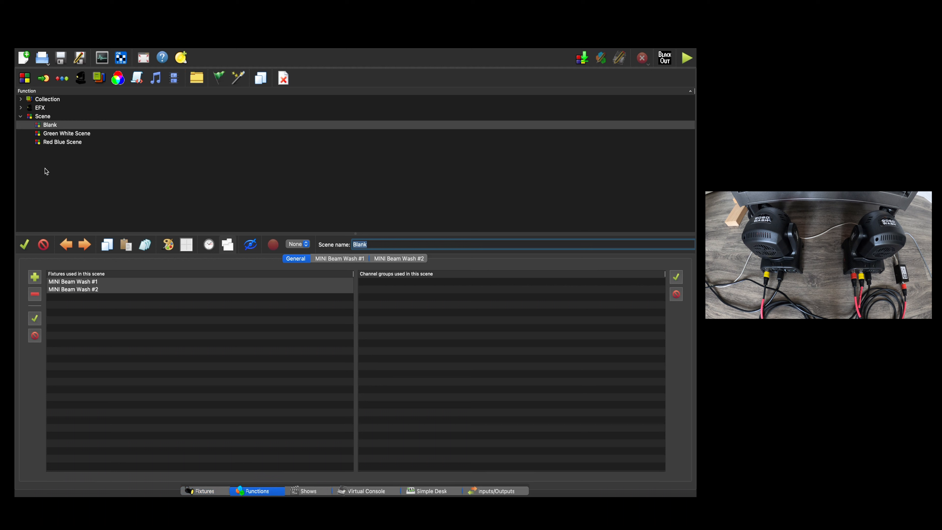
right_click(50, 128)
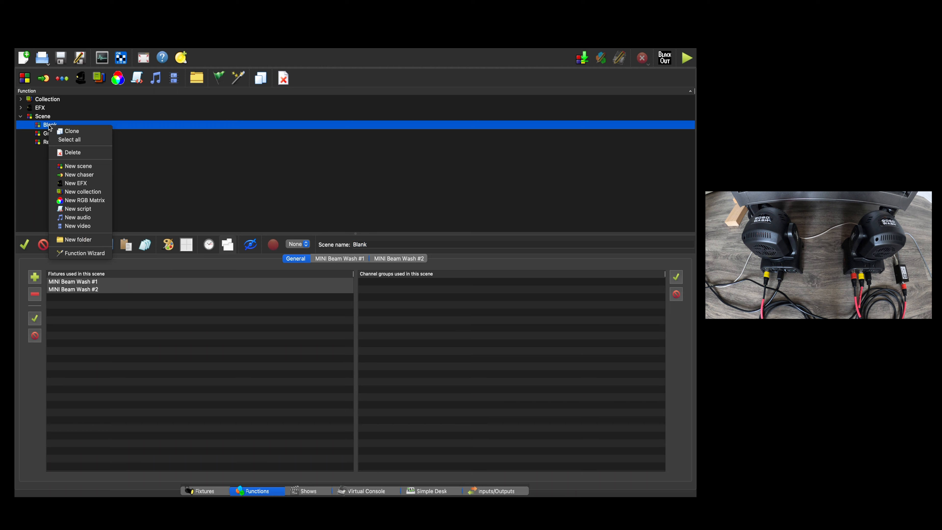
click(154, 160)
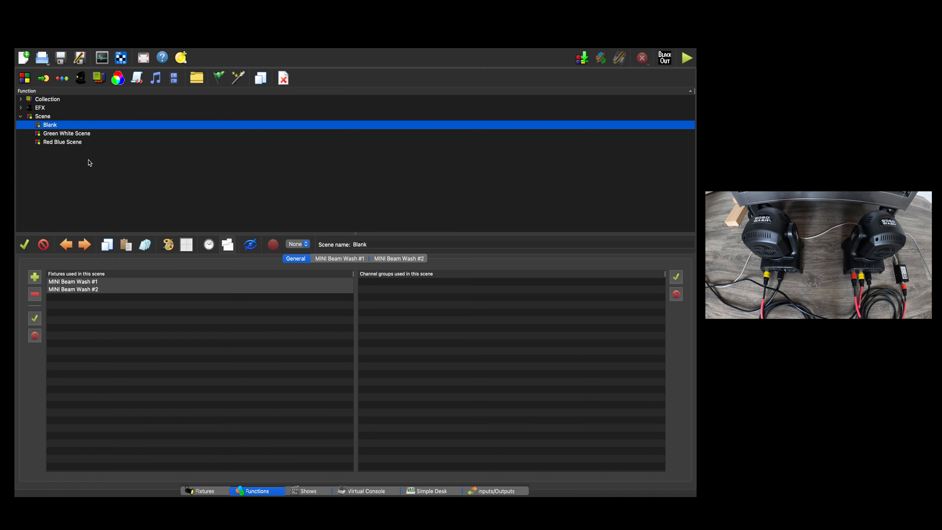
Create a new scene function and name it Test.
click(25, 78)
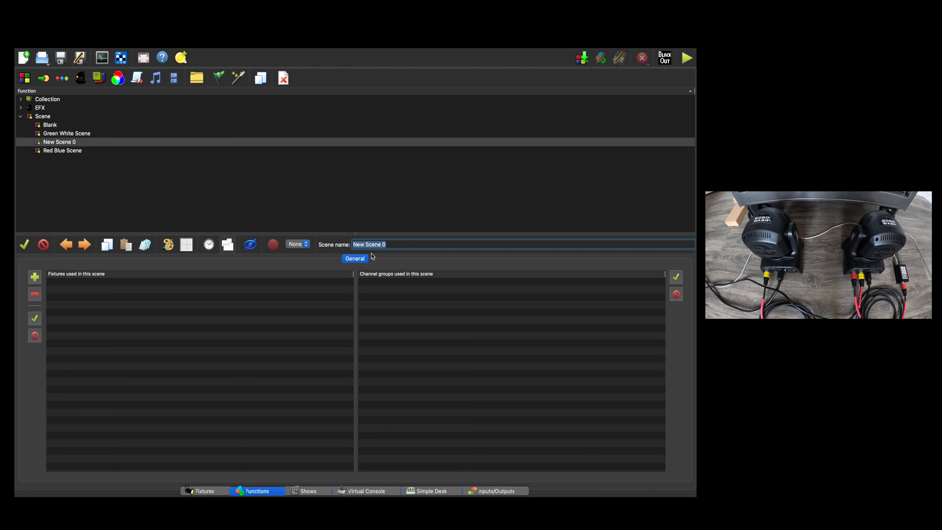
drag(396, 247, 310, 230)
text(Test)
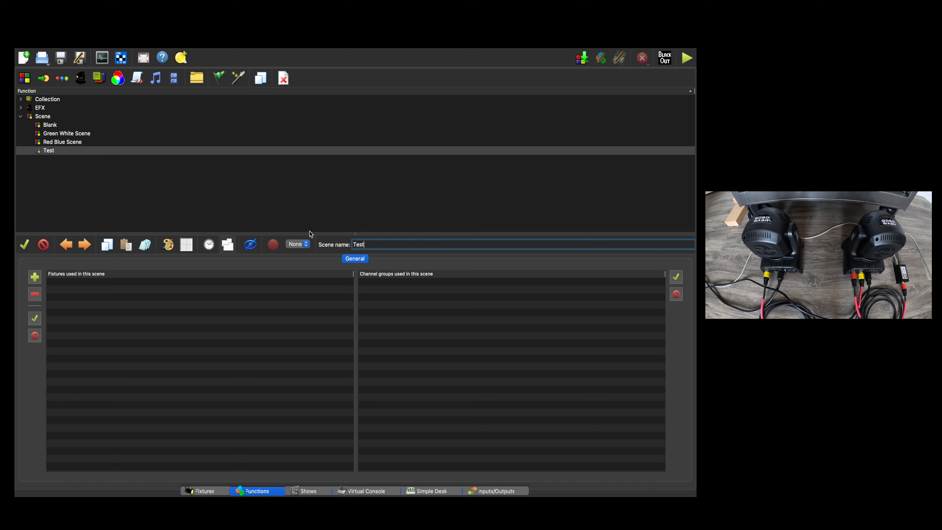
click(140, 308)
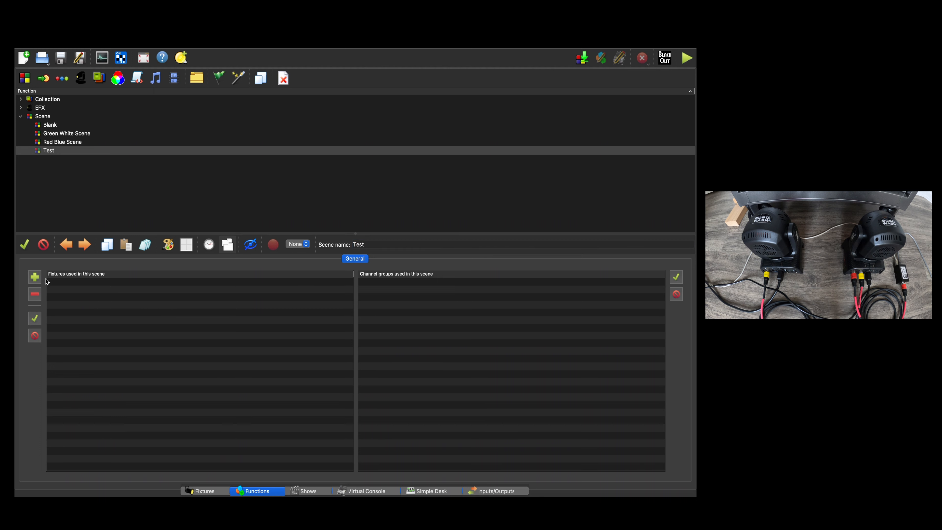
Add the MINI Beam Wash #1 and MINI Beam Wash #2 fixtures to the Test scene.
click(39, 281)
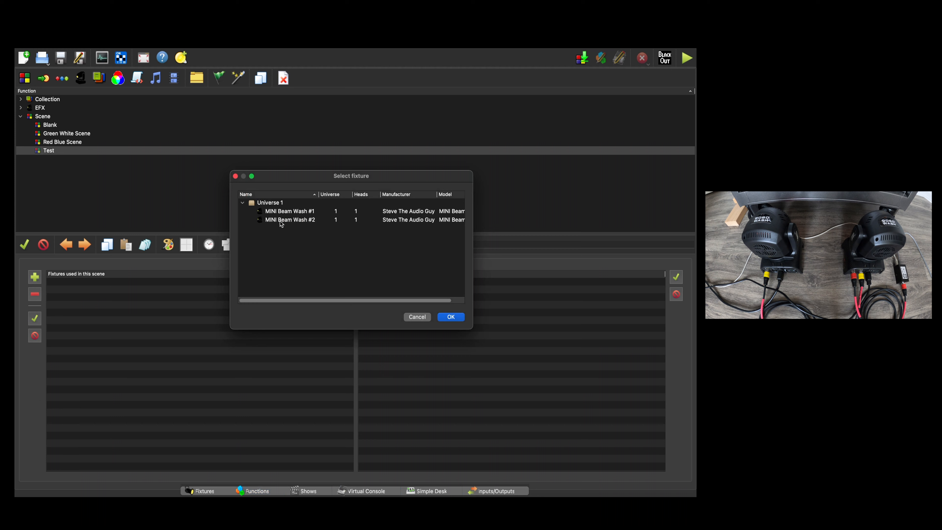
click(283, 212)
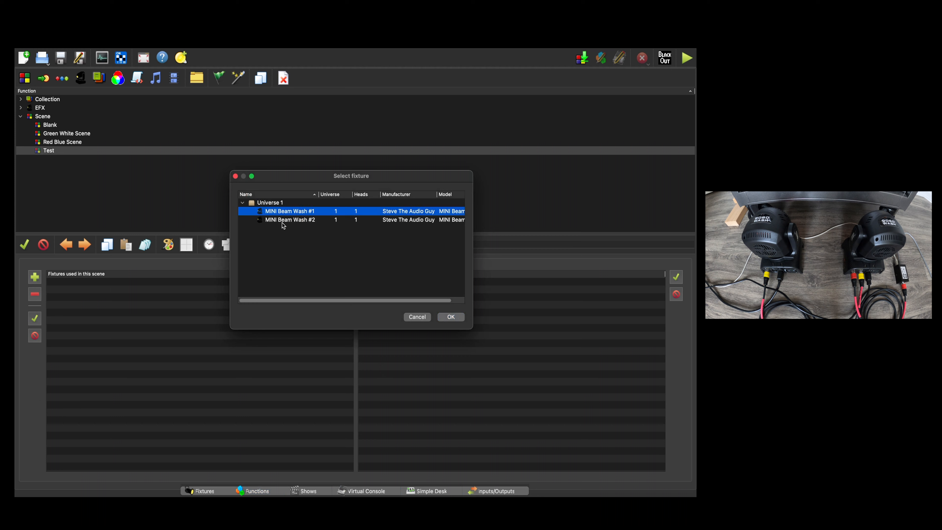
shift+click(284, 220)
click(450, 317)
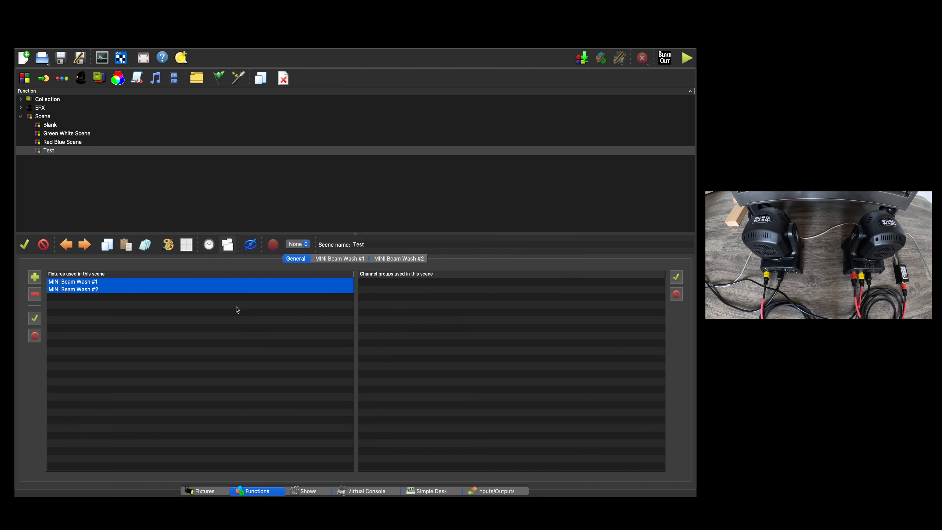
click(134, 299)
click(90, 284)
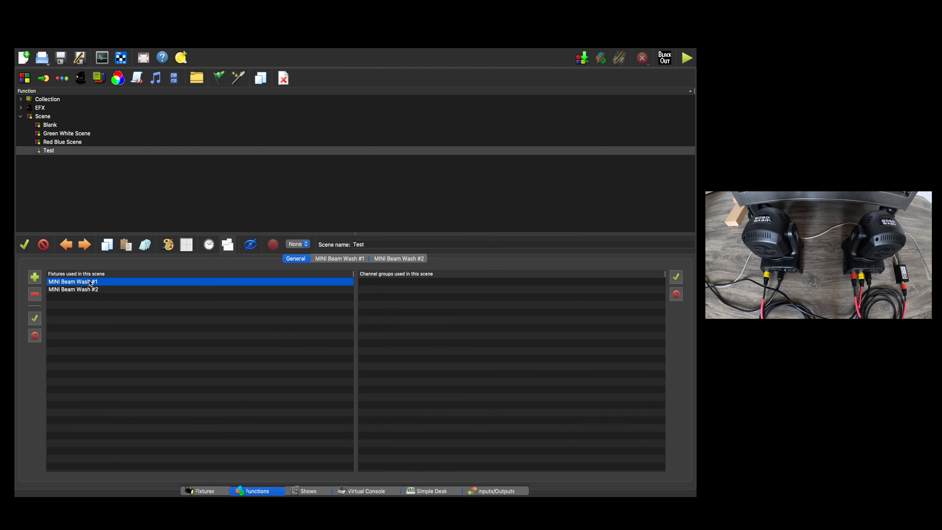
Enable all 15 channels of MINI Beam Wash #1 in the Test scene.
click(335, 260)
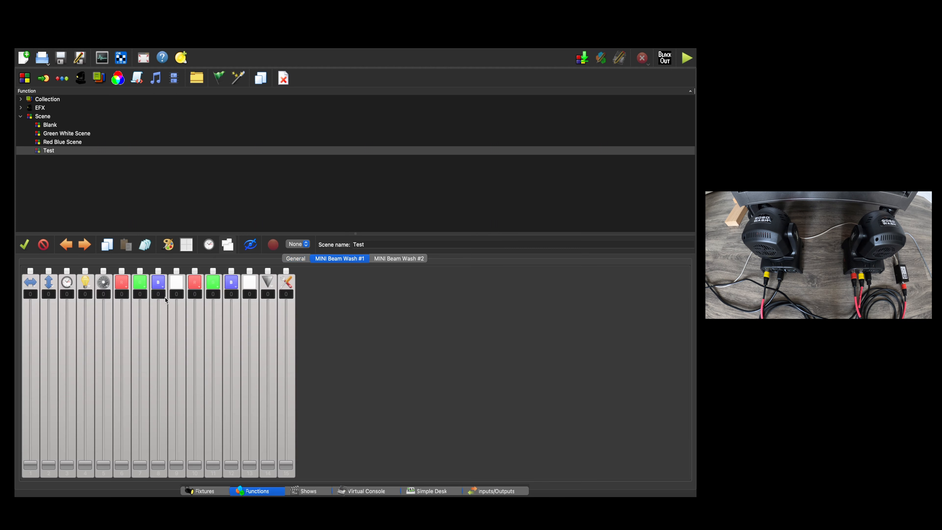
click(30, 272)
click(67, 271)
click(84, 271)
click(122, 271)
click(103, 271)
click(232, 272)
click(249, 272)
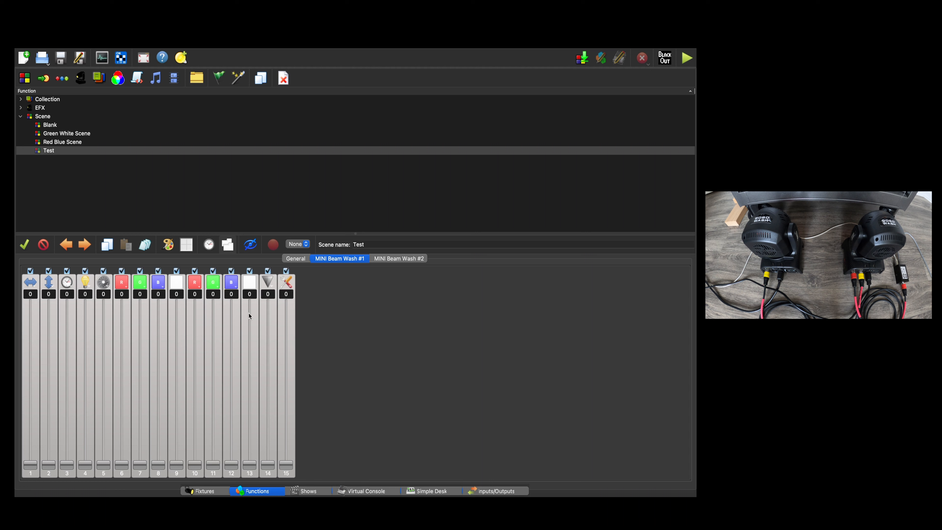
Copy the MINI Beam Wash #1 channel settings and paste them onto MINI Beam Wash #2.
click(108, 245)
click(392, 261)
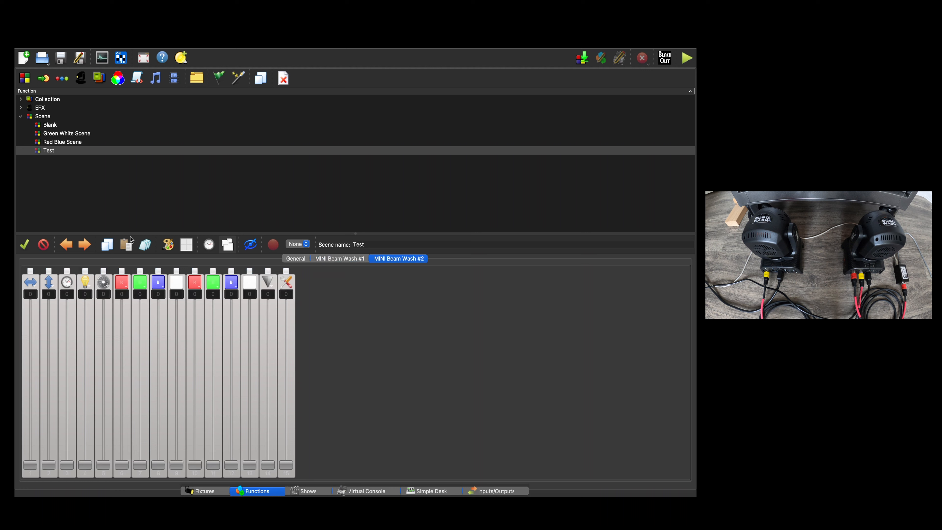
click(131, 247)
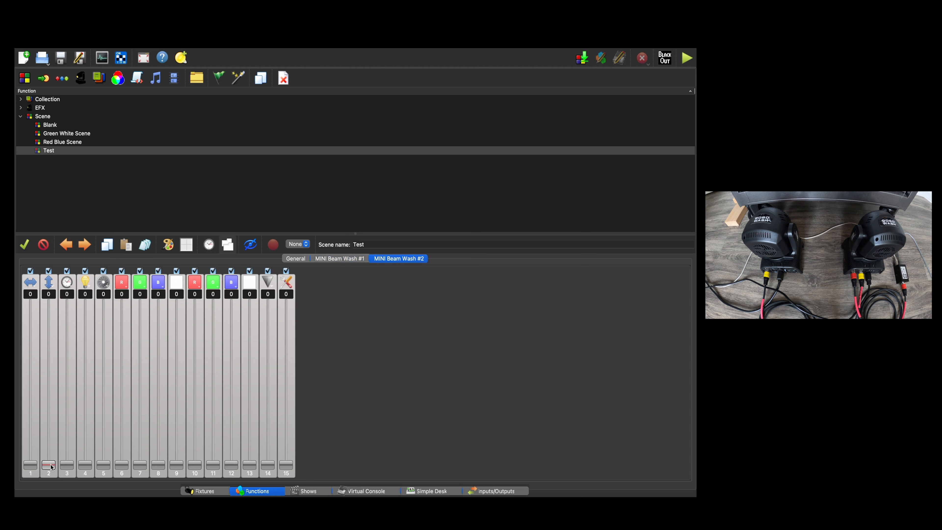
Try out the pan and tilt faders of both MINI Beam Wash fixtures in the Test scene and return them to 0.
mouse_move(51, 467)
mouse_down()
mouse_move(47, 316)
mouse_move(49, 445)
mouse_move(49, 316)
mouse_move(31, 394)
mouse_move(49, 451)
mouse_up()
click(336, 258)
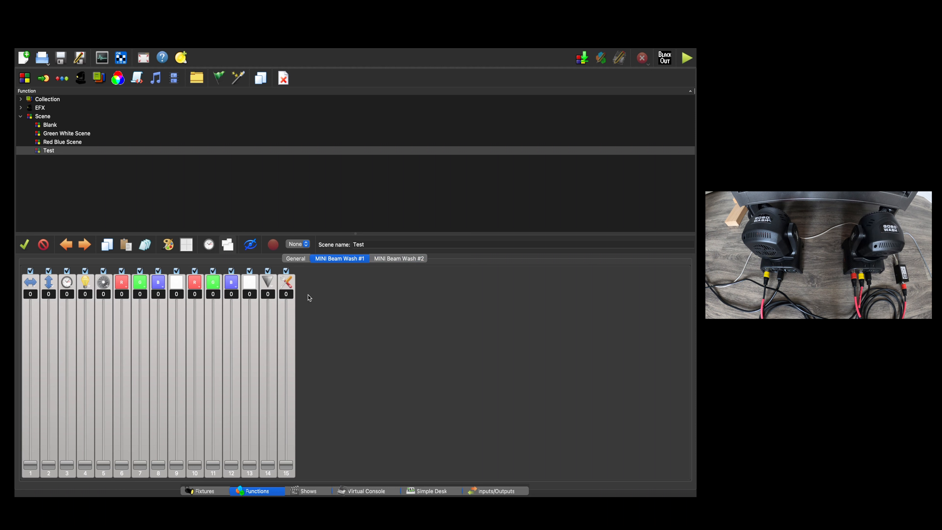
drag(37, 467, 16, 495)
click(415, 260)
mouse_move(44, 454)
mouse_down()
mouse_move(45, 473)
mouse_move(30, 457)
mouse_move(45, 403)
mouse_move(45, 469)
mouse_up()
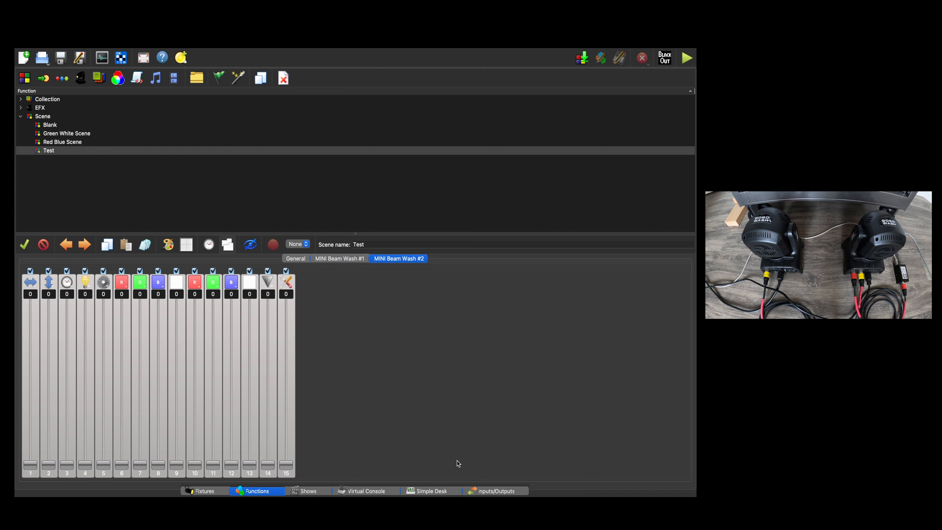
Disable the E1.31 input on device 192.168.1.124 for Universe 1, keeping its output enabled.
click(497, 492)
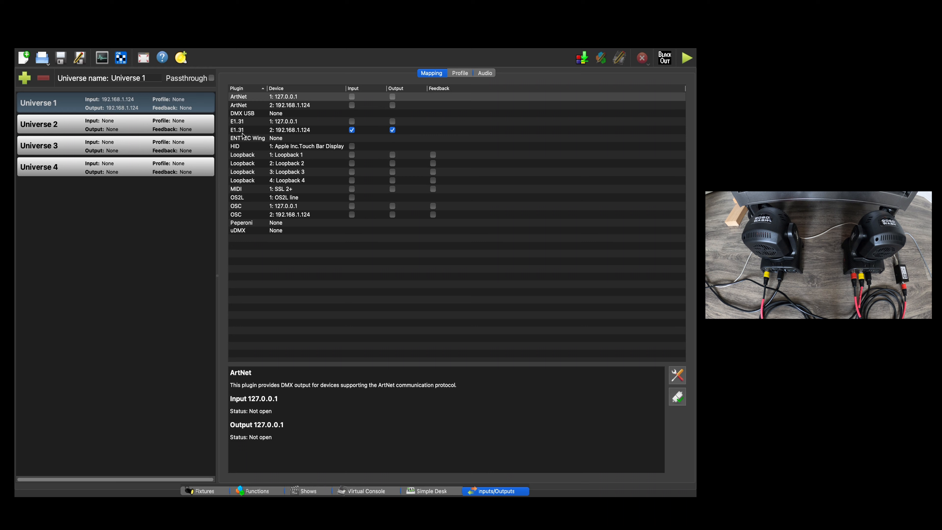
click(299, 133)
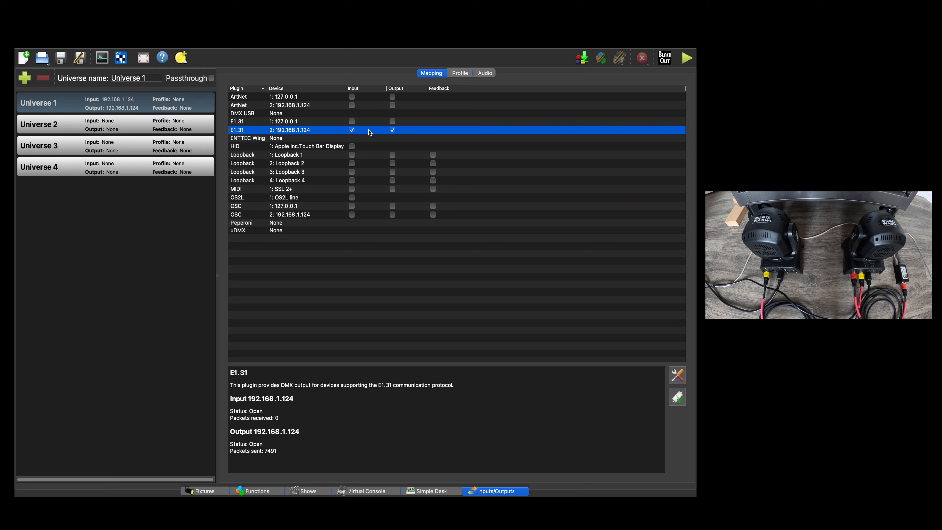
click(352, 130)
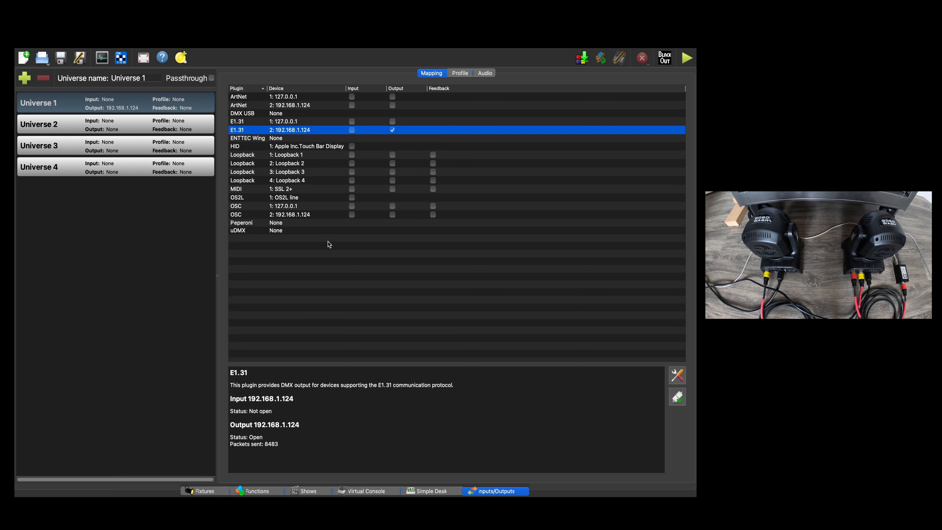
Return to the functions list and delete the Test scene, confirming the deletion.
click(268, 490)
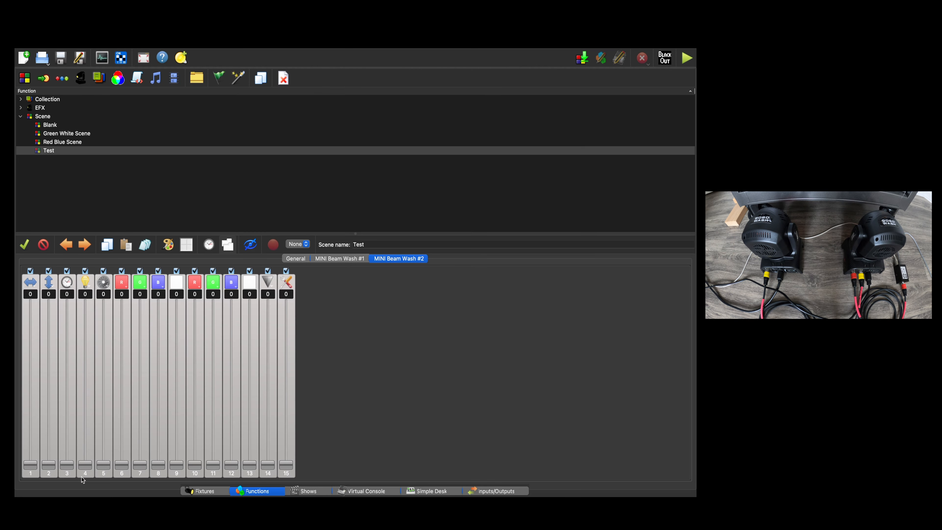
mouse_move(36, 467)
mouse_down()
mouse_move(46, 370)
mouse_move(38, 466)
mouse_move(33, 294)
mouse_move(19, 469)
mouse_up()
right_click(49, 151)
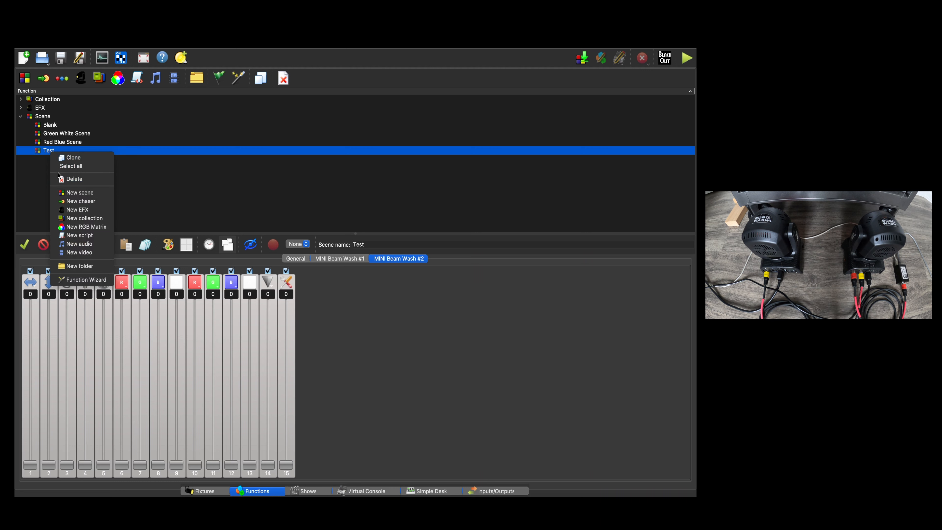
click(61, 180)
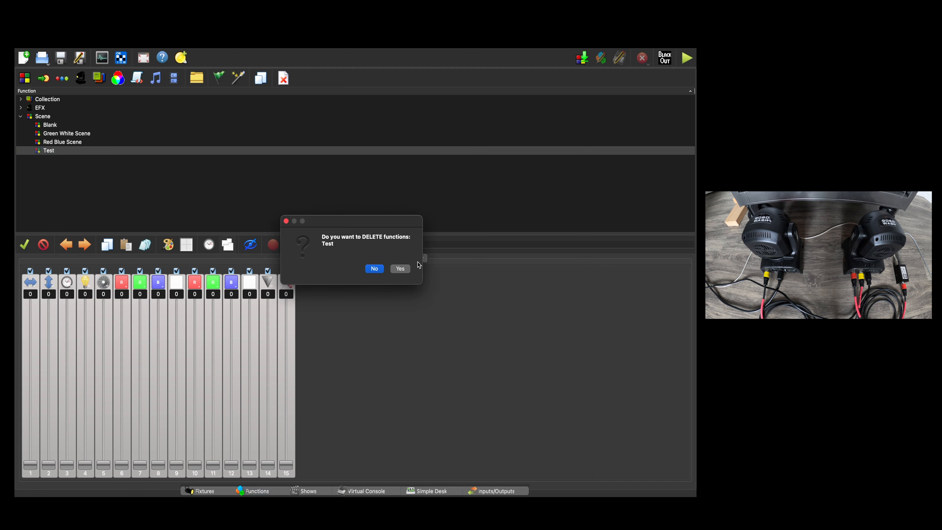
click(400, 269)
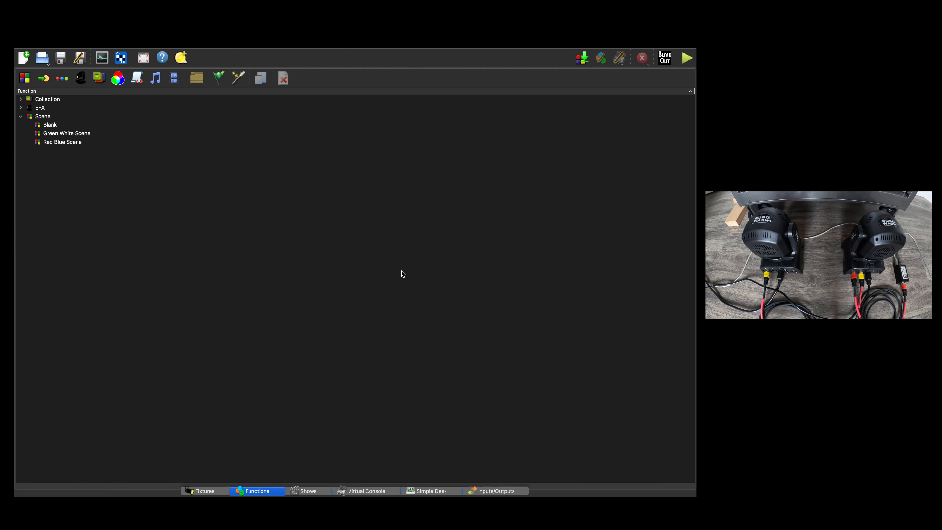
click(68, 134)
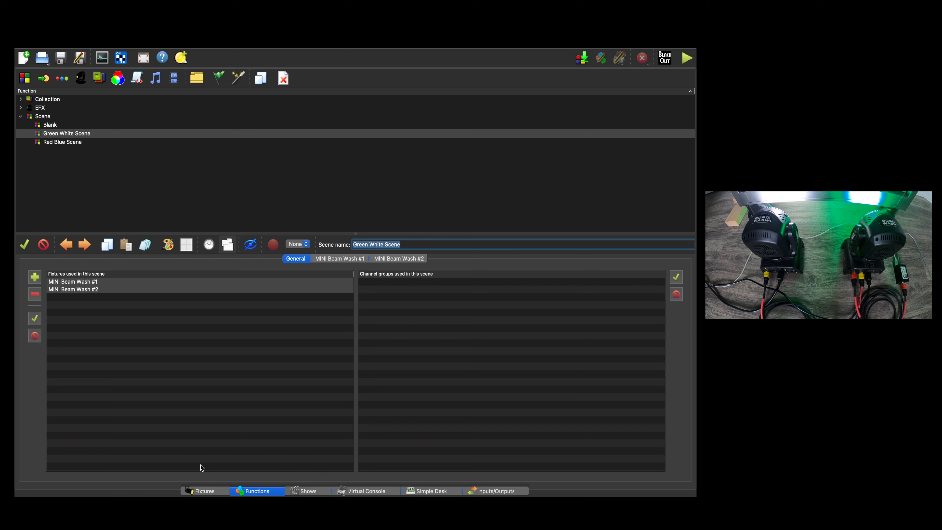
click(68, 145)
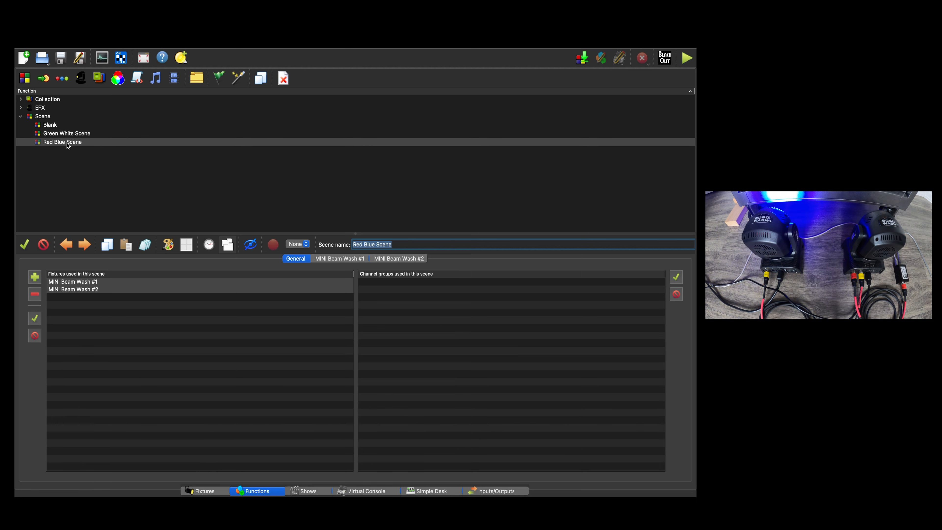
click(387, 259)
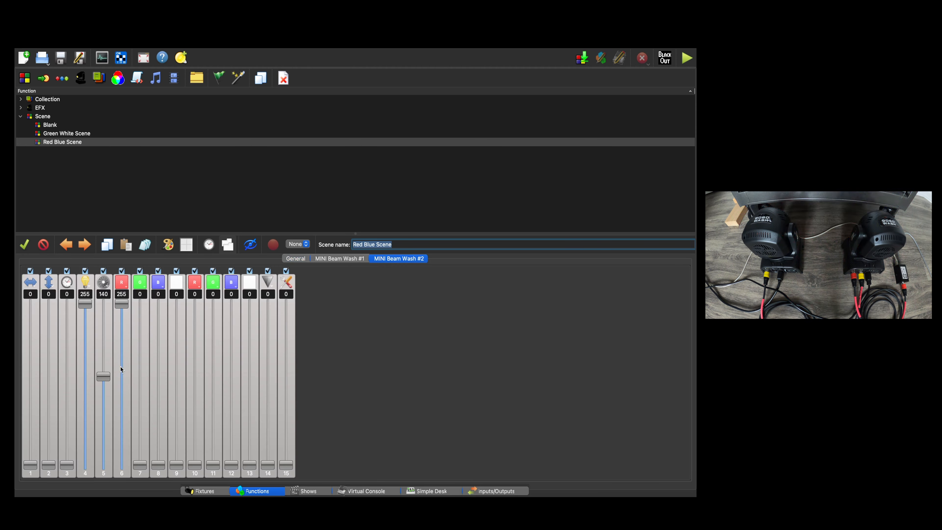
click(340, 261)
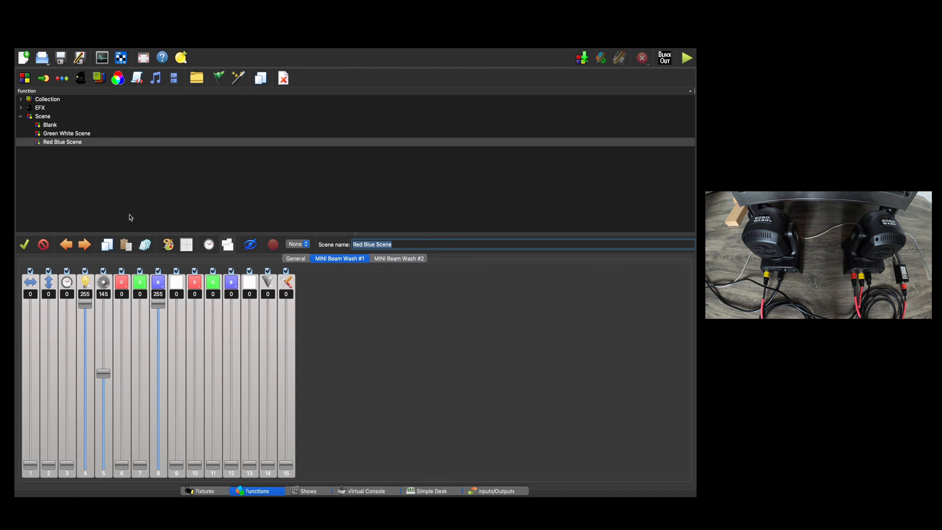
In the Green White Scene, lower MINI Beam Wash #1's raised colour fader to 0 and set its tilt channel 2 to 189.
click(74, 134)
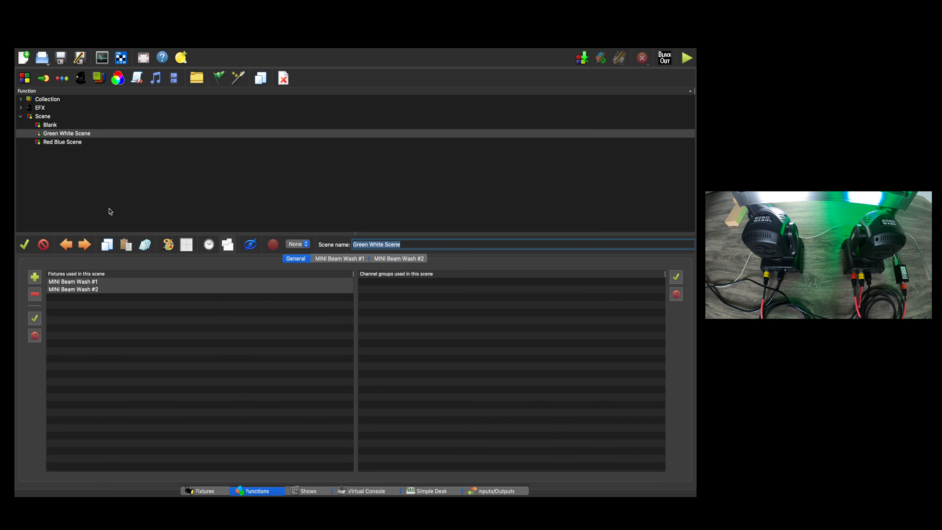
click(85, 283)
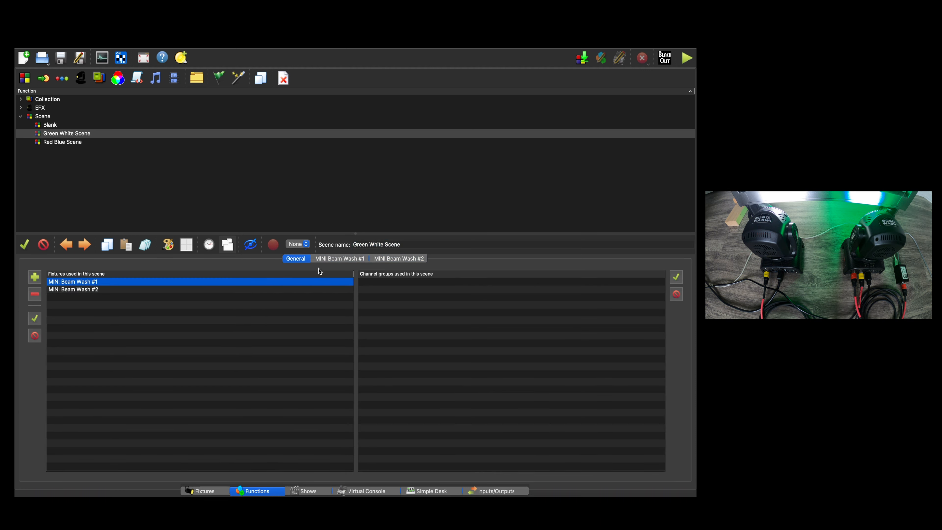
click(335, 259)
drag(168, 304, 136, 479)
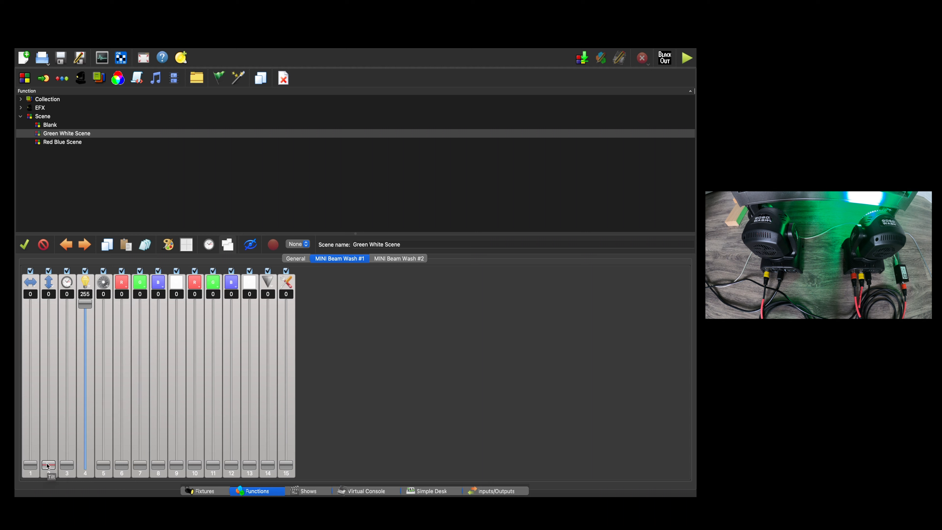
drag(48, 466, 64, 346)
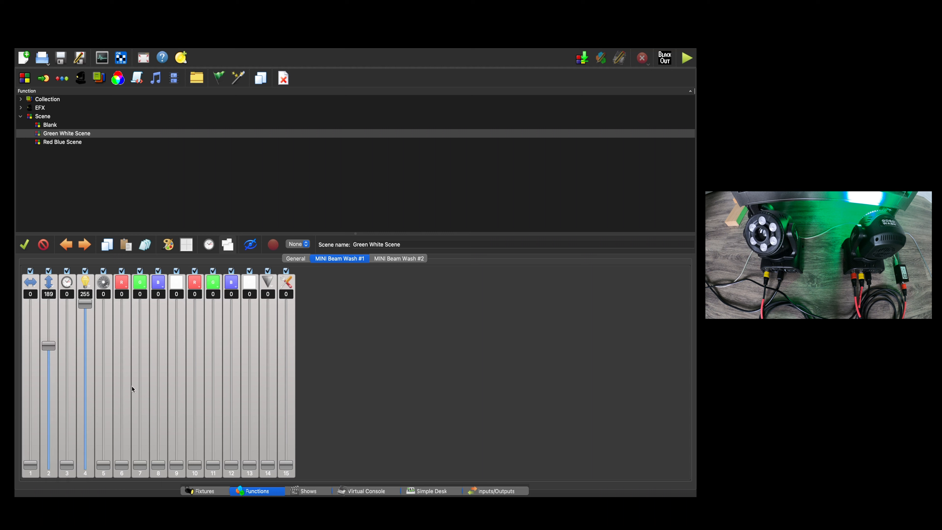
Try out MINI Beam Wash #1's second set of colour faders and channel 14, and return them all to 0.
drag(196, 467, 166, 495)
drag(213, 464, 200, 493)
drag(249, 464, 238, 311)
drag(268, 465, 273, 409)
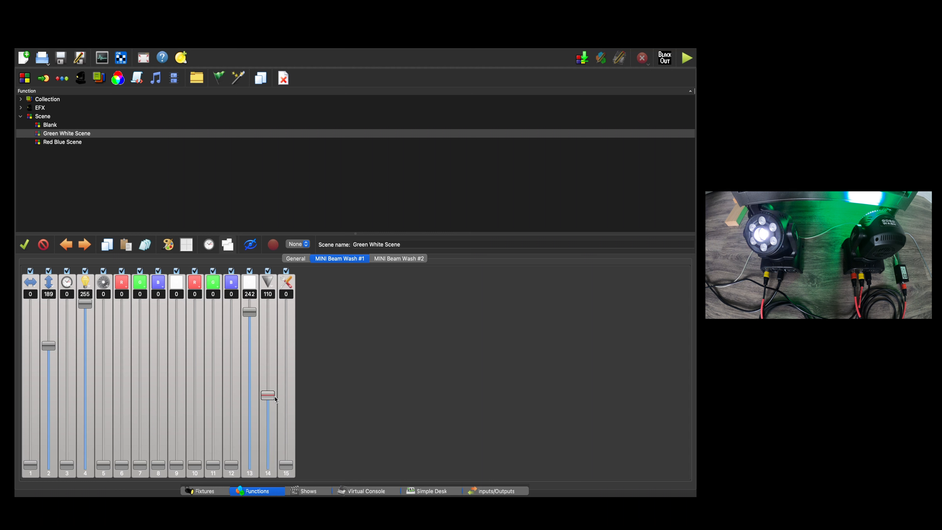
drag(275, 393, 284, 413)
drag(250, 314, 249, 467)
drag(264, 407, 266, 467)
Test blue channel 8 of MINI Beam Wash #1 at 255, return it to 0, and set white channel 9 to 255.
drag(122, 464, 152, 292)
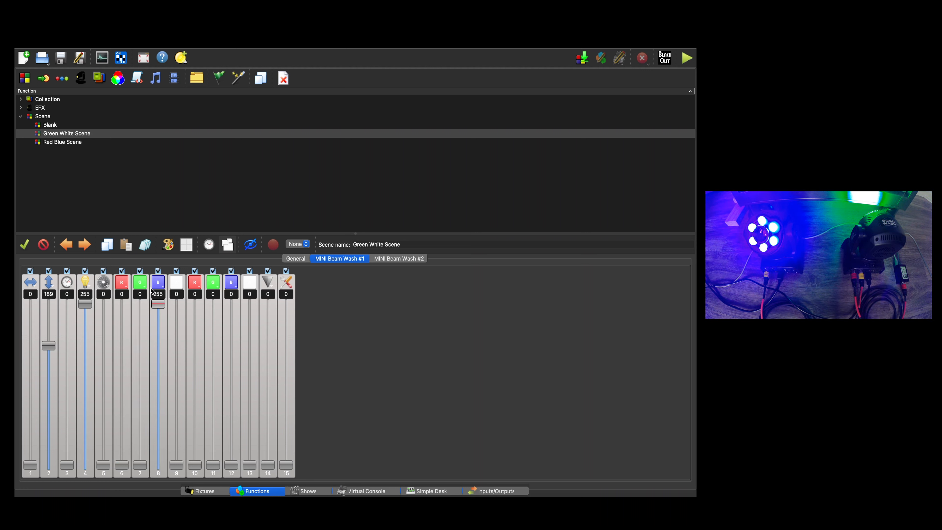
drag(152, 292, 157, 461)
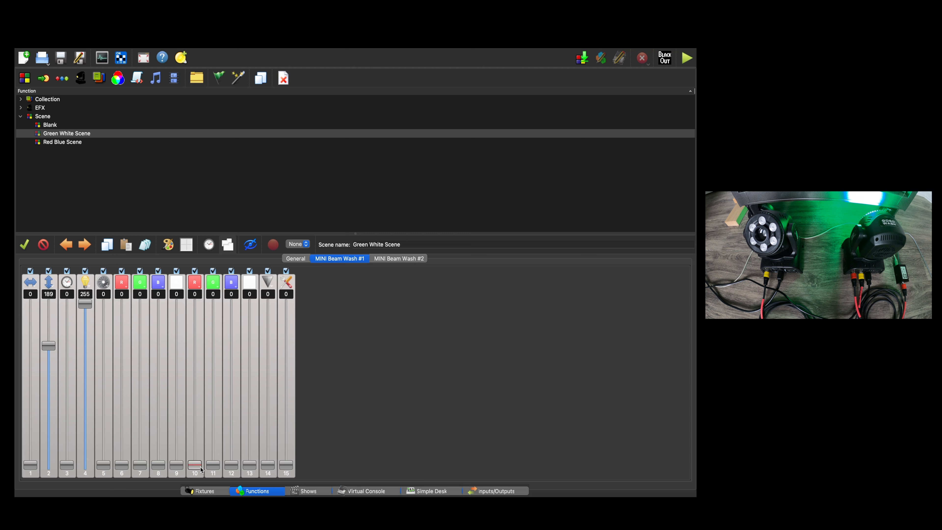
drag(176, 465, 181, 279)
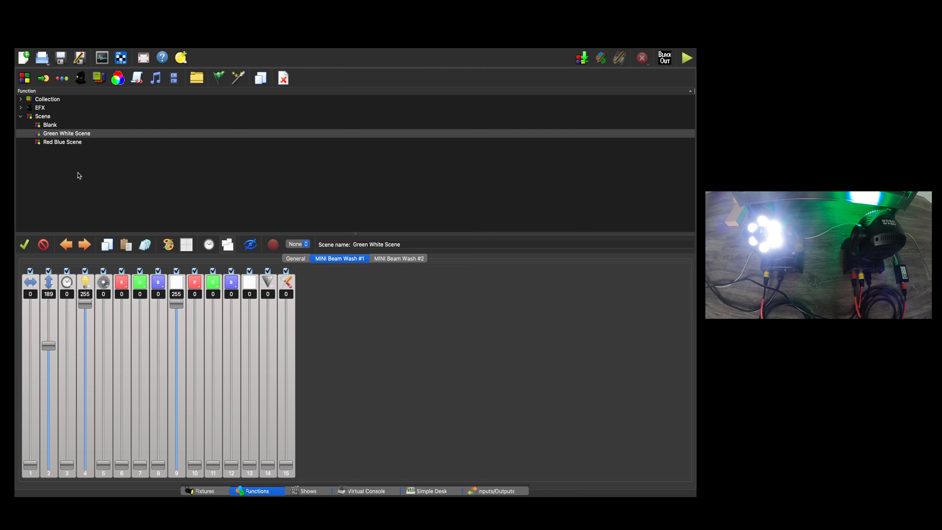
Check both fixtures in the Blank scene and set dimmer channel 4 of MINI Beam Wash #1 to 0.
click(52, 127)
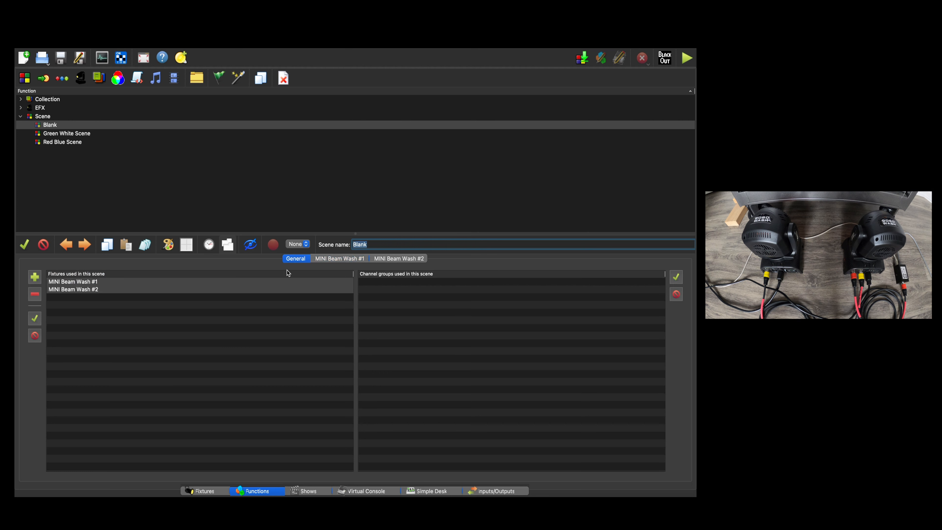
click(339, 261)
click(397, 259)
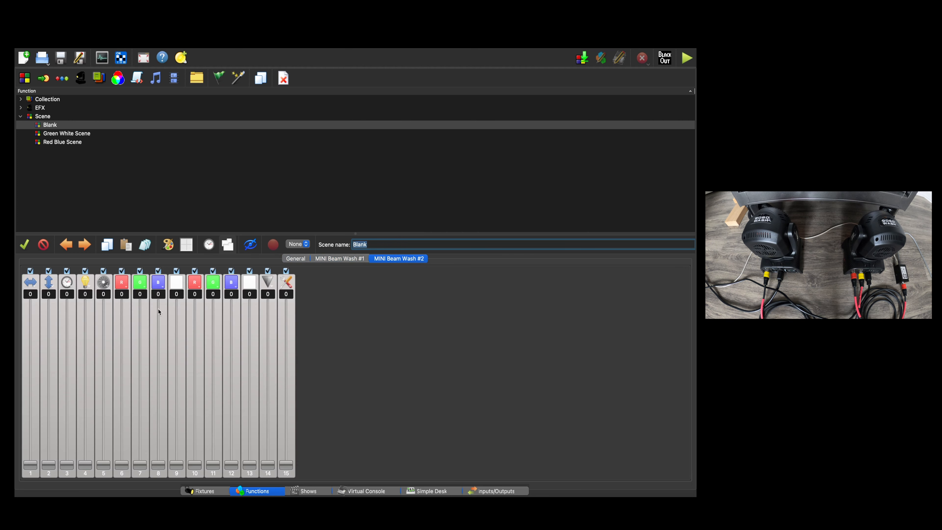
click(338, 259)
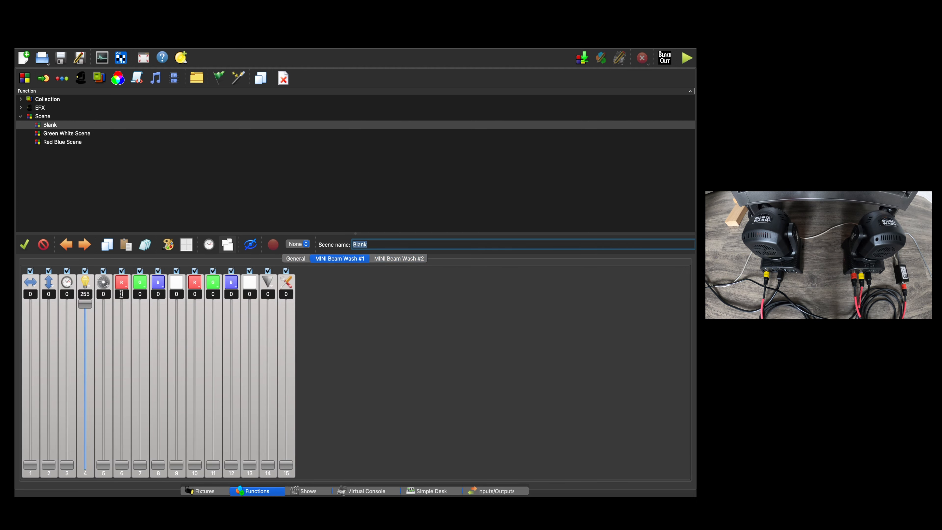
drag(86, 305, 81, 466)
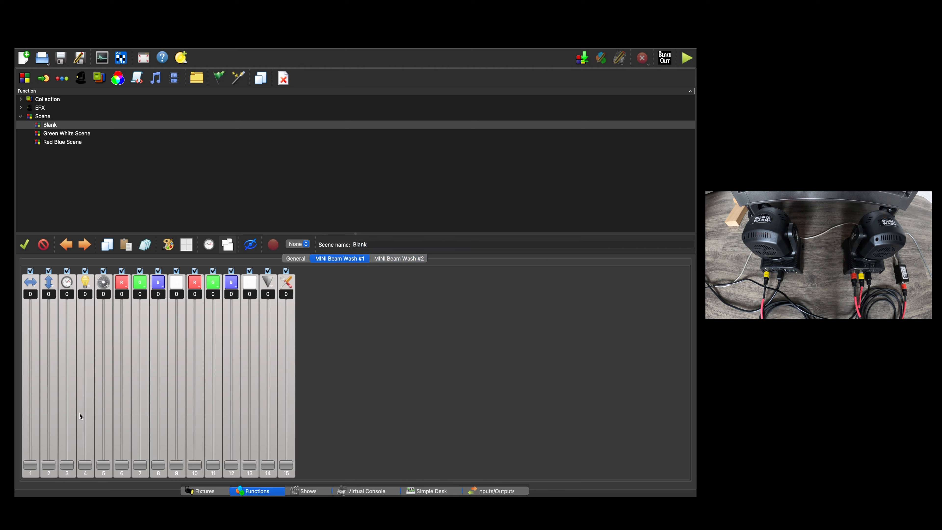
Clone the Blank scene and name the copy Next Scene.
right_click(50, 127)
click(73, 158)
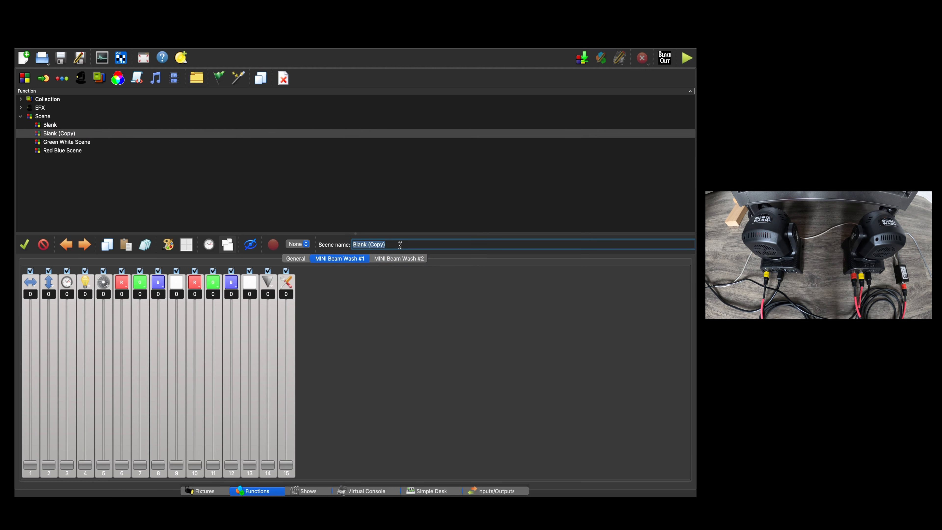
text(Next Scene)
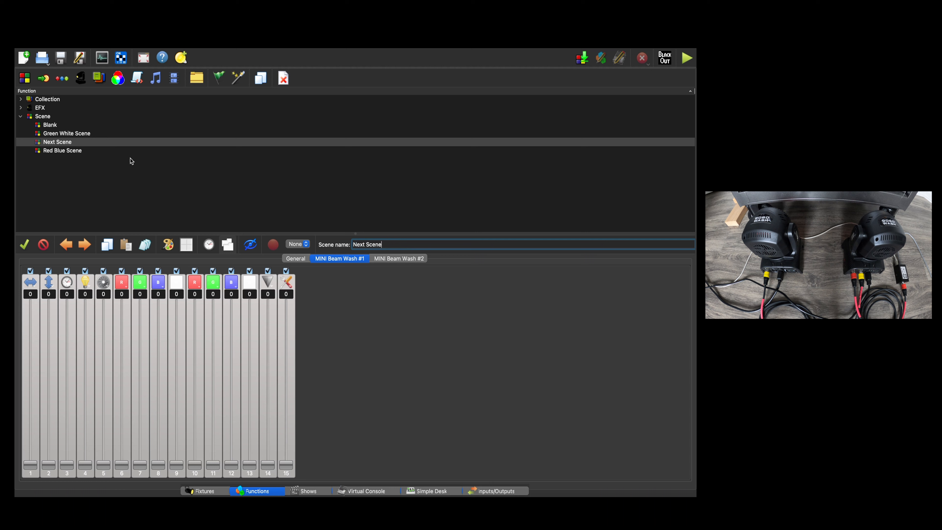
Delete the Next Scene function and confirm the deletion.
right_click(61, 146)
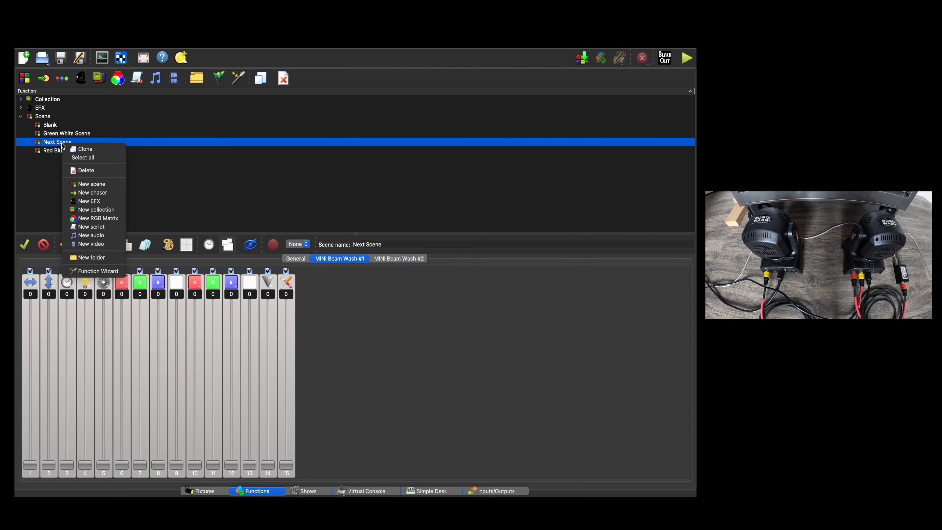
click(82, 171)
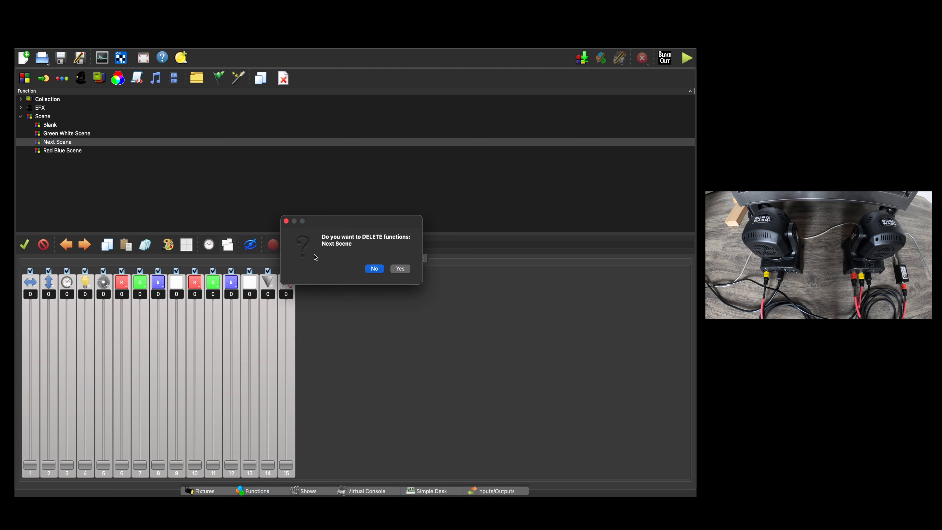
click(408, 269)
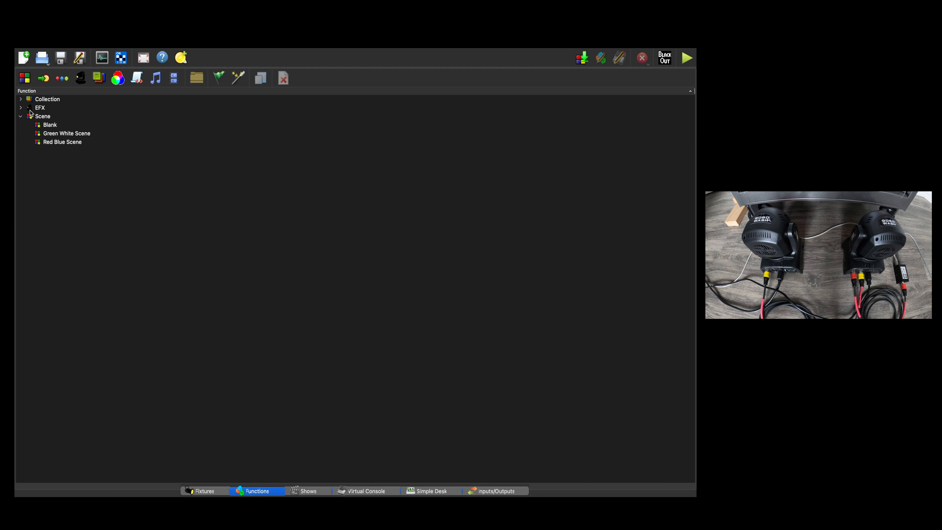
Expand the EFX functions, open the Circle effect and clone it.
click(21, 108)
click(52, 118)
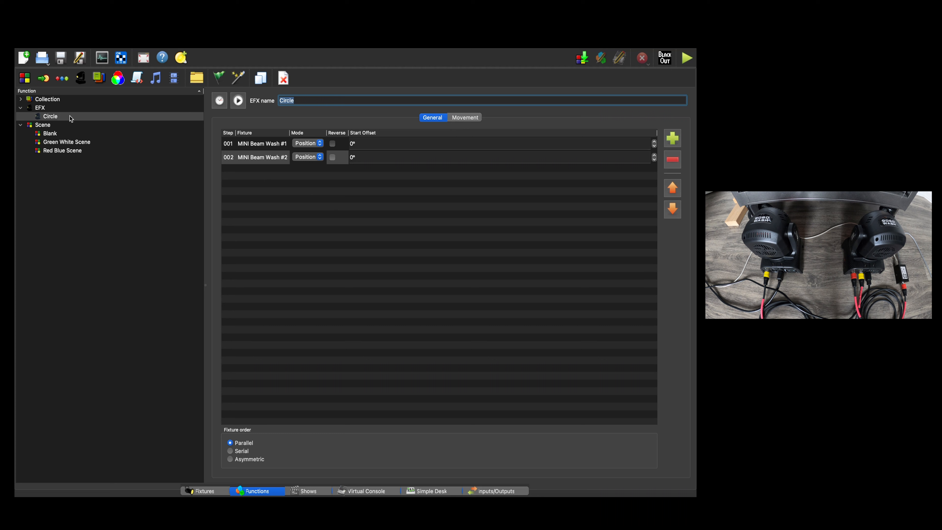
right_click(57, 122)
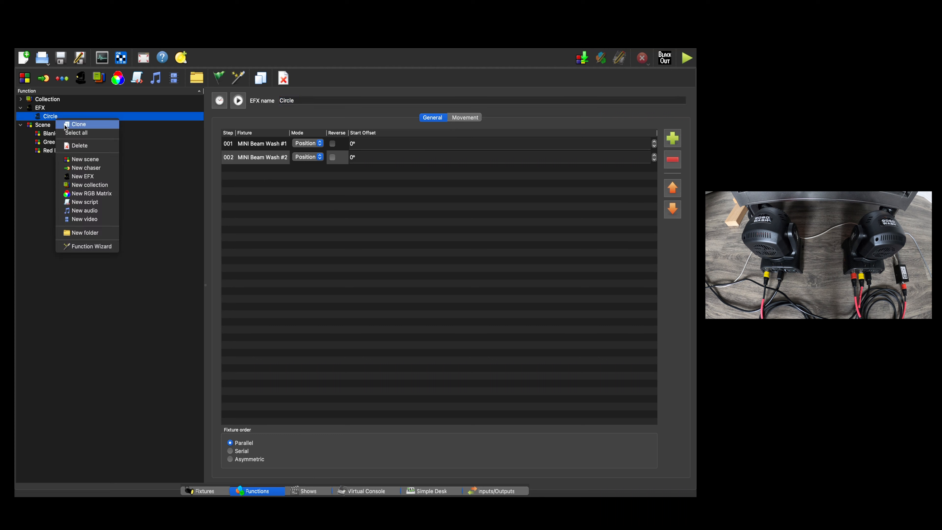
click(76, 128)
click(78, 125)
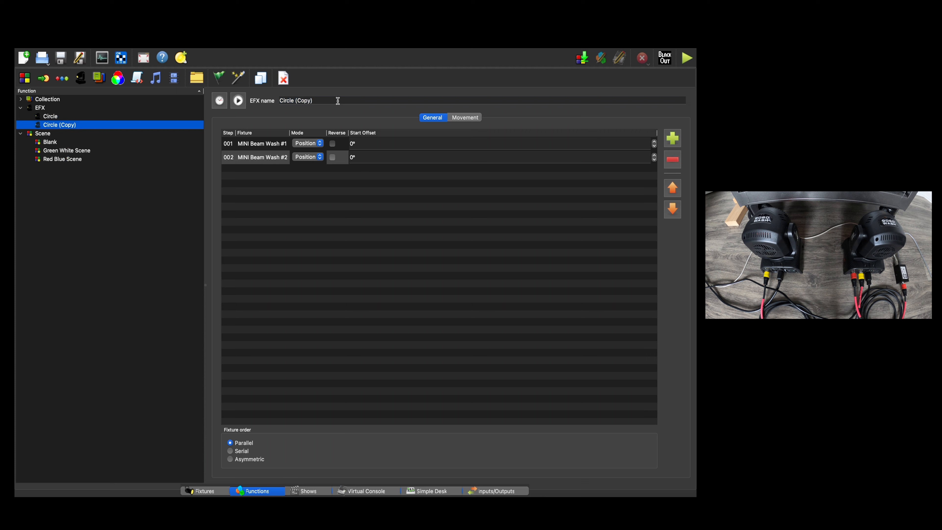
Rename the cloned Circle effect as Text FX and open its movement settings.
drag(338, 100, 221, 97)
text(Text EfX)
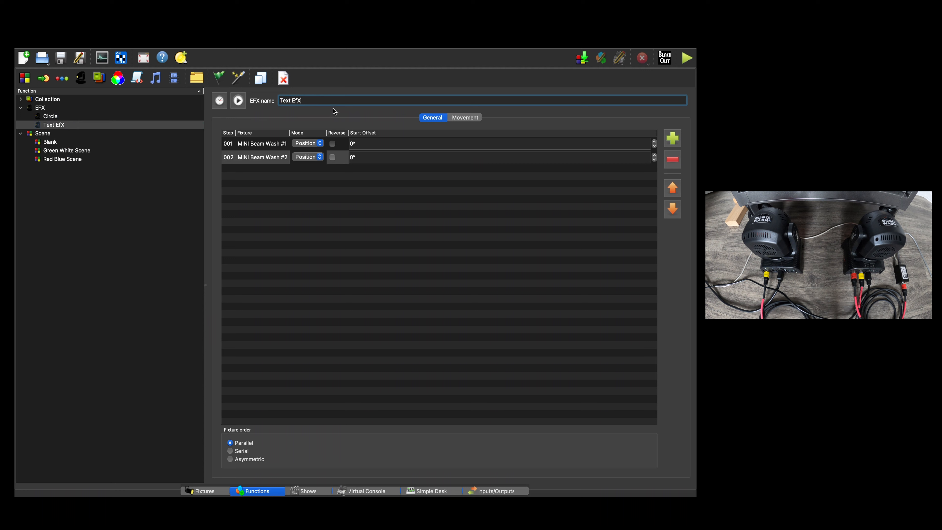
drag(310, 102, 279, 100)
key(BackSpace)
text(FX)
key(Return)
click(461, 118)
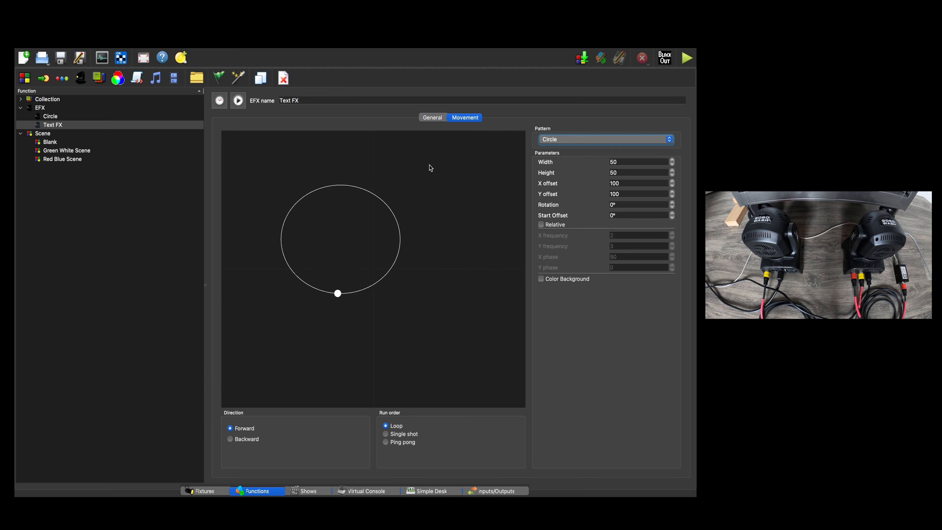
Try the Eight, Line, Square, Leaf and Lissajous movement patterns on the Text FX effect.
click(554, 141)
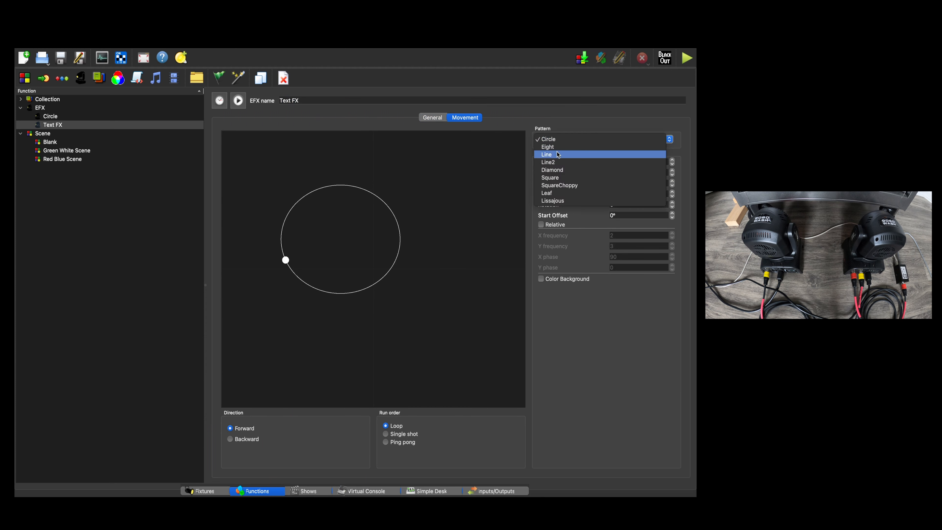
click(559, 147)
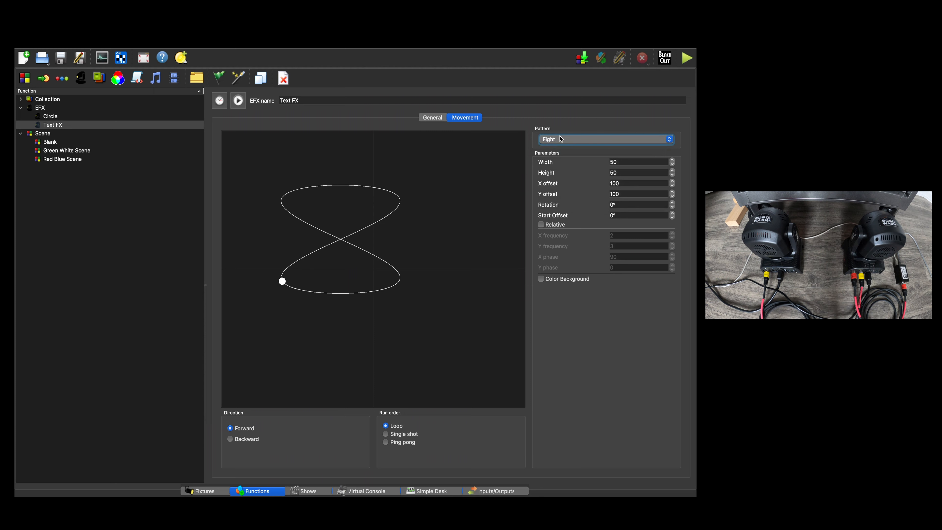
click(561, 140)
click(558, 147)
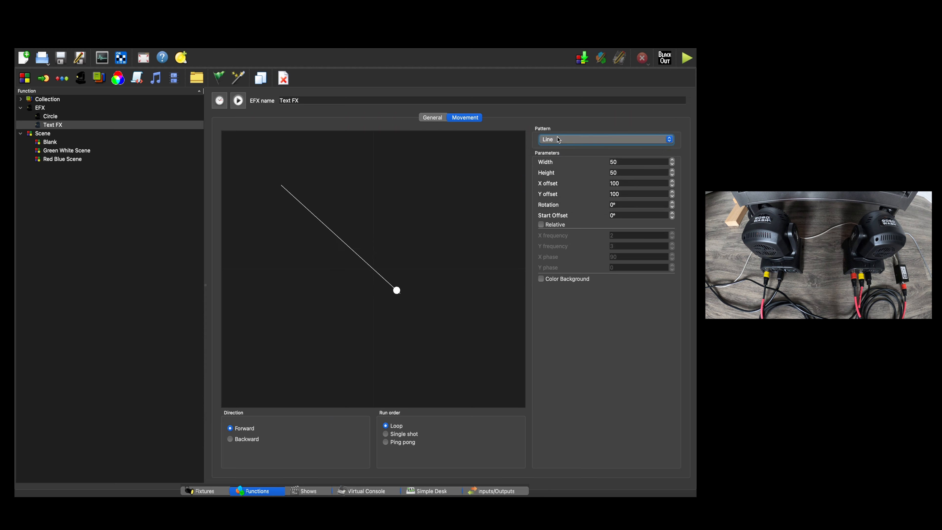
click(560, 140)
click(559, 163)
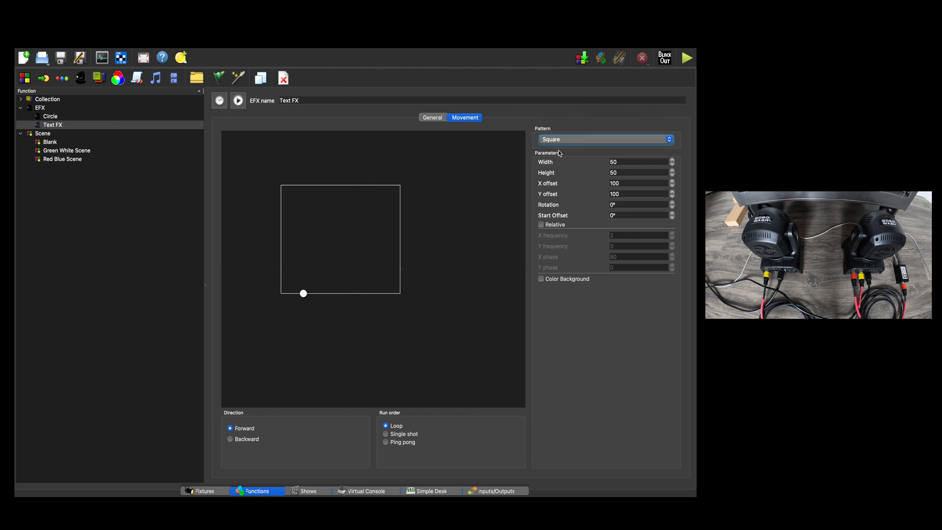
click(560, 140)
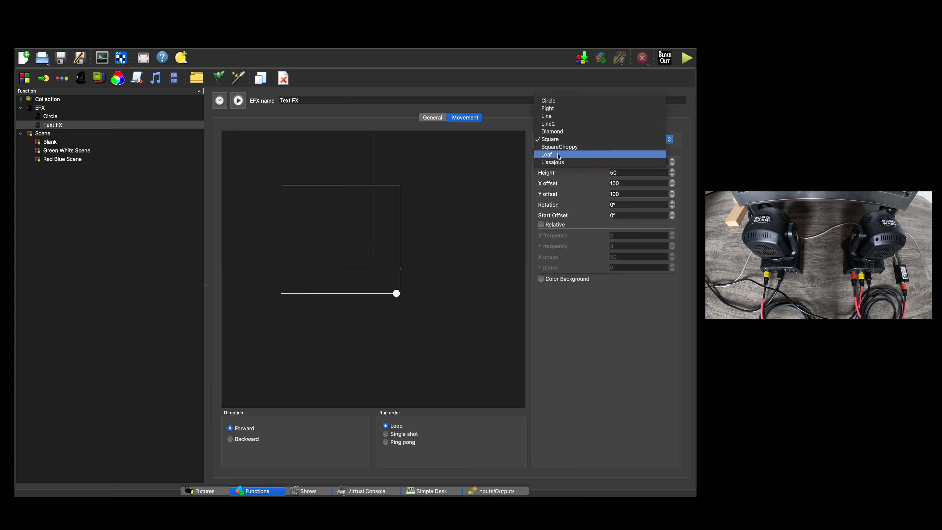
click(559, 155)
click(560, 140)
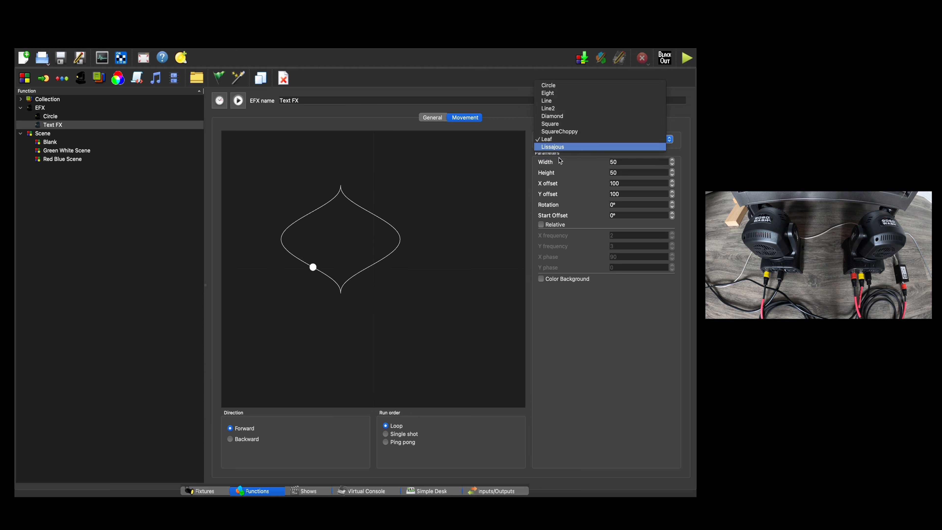
click(554, 149)
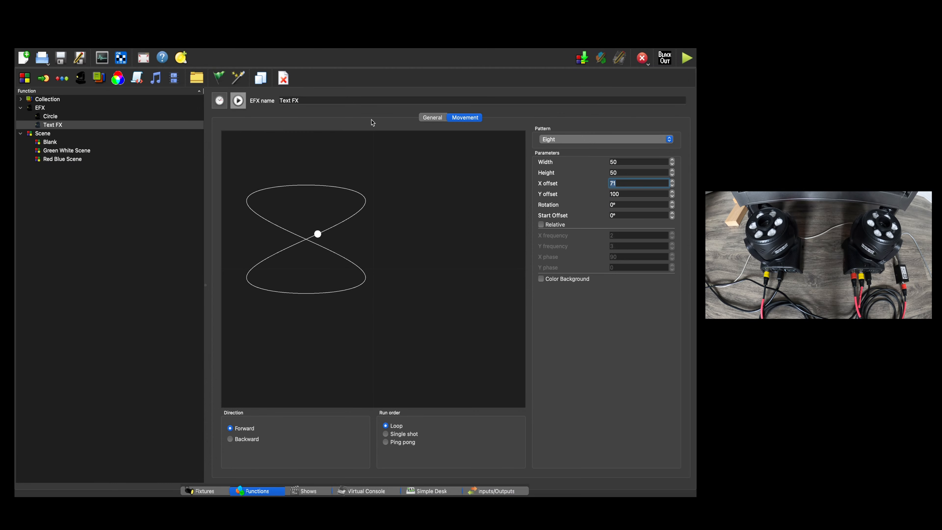
Open the Text FX speed settings and try hold times of 5 and 20 seconds.
click(222, 107)
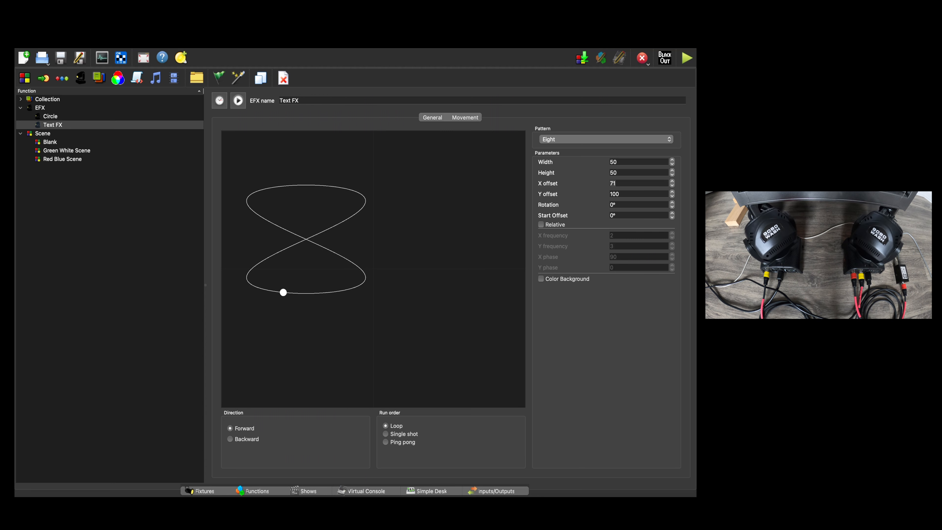
drag(16, 296, 200, 195)
click(291, 97)
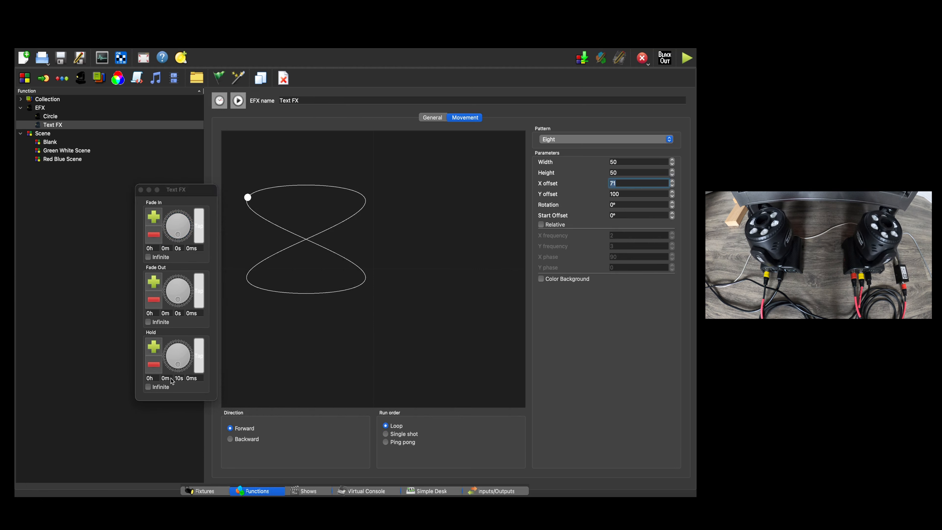
click(179, 378)
text(5)
key(Return)
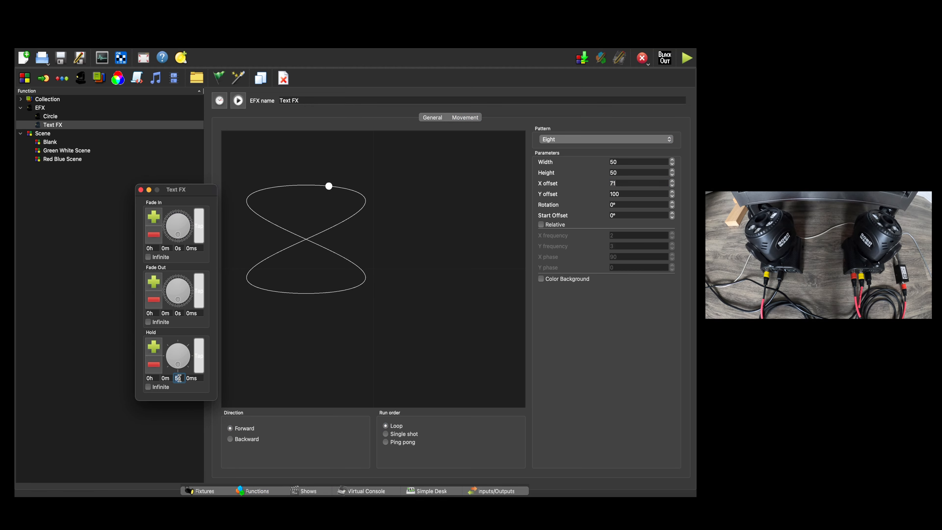
text(20)
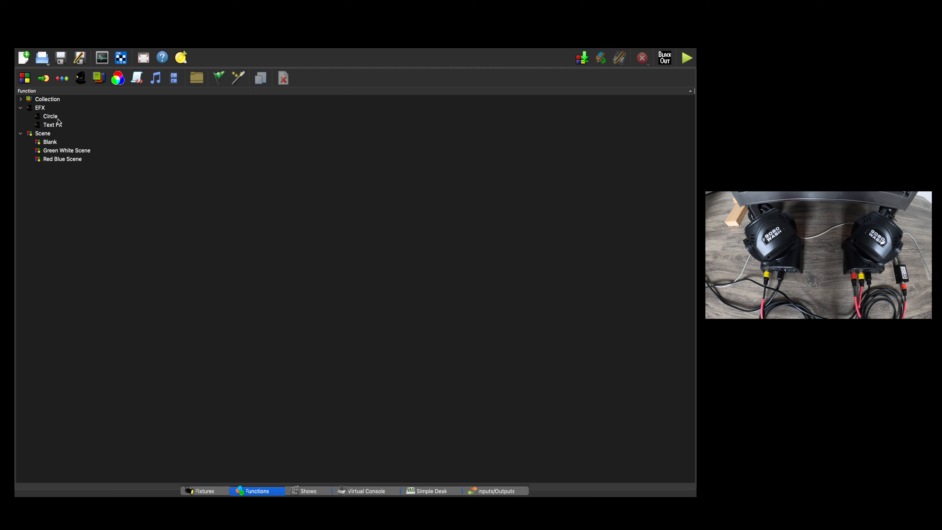
Delete the Text FX effect and confirm the deletion.
click(52, 116)
click(59, 126)
right_click(59, 126)
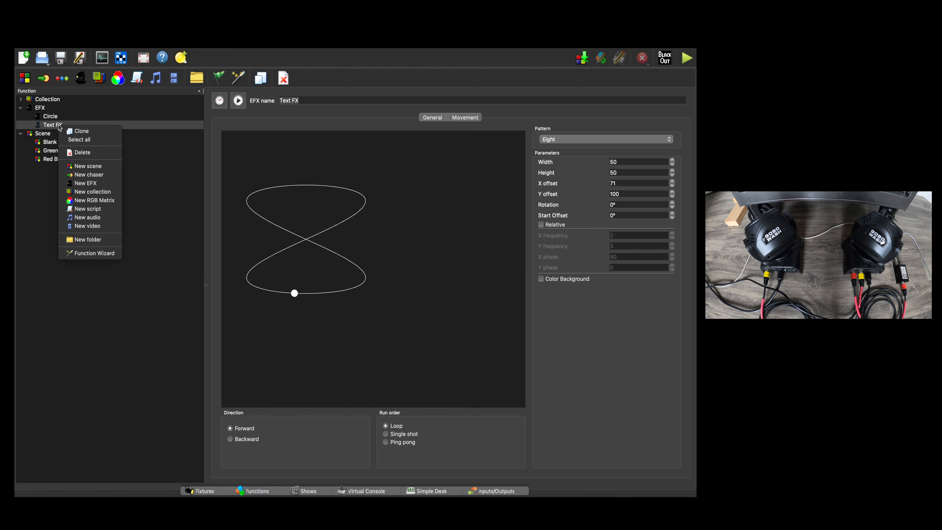
click(70, 155)
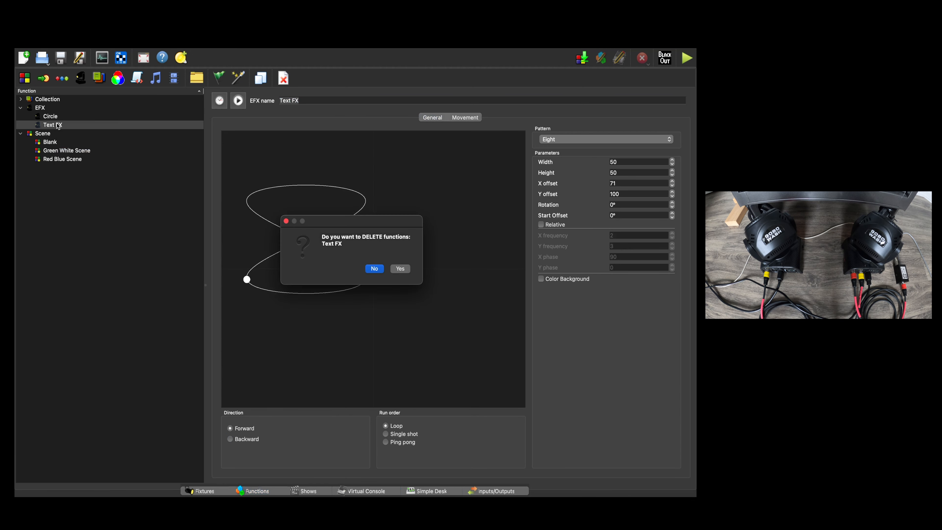
click(405, 269)
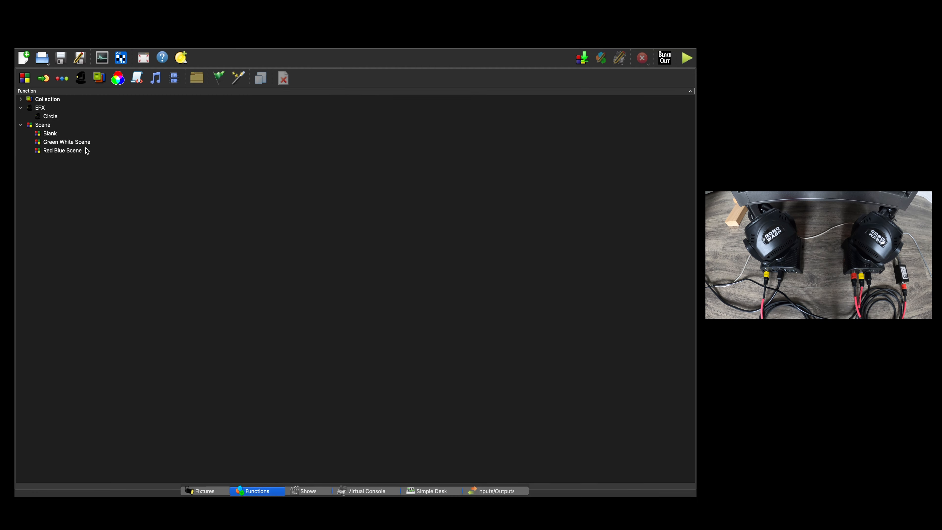
Open the Circle effect, preview its movement on the fixtures and deselect it.
click(56, 119)
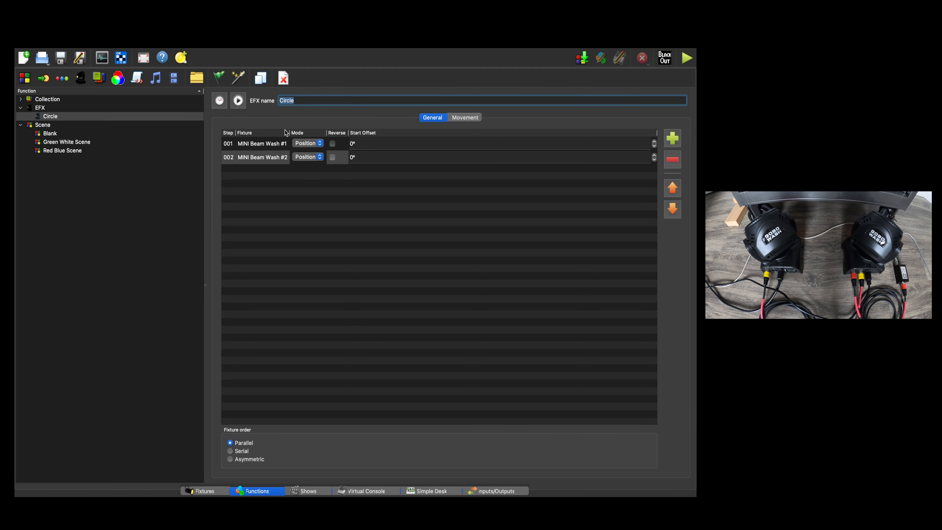
click(238, 101)
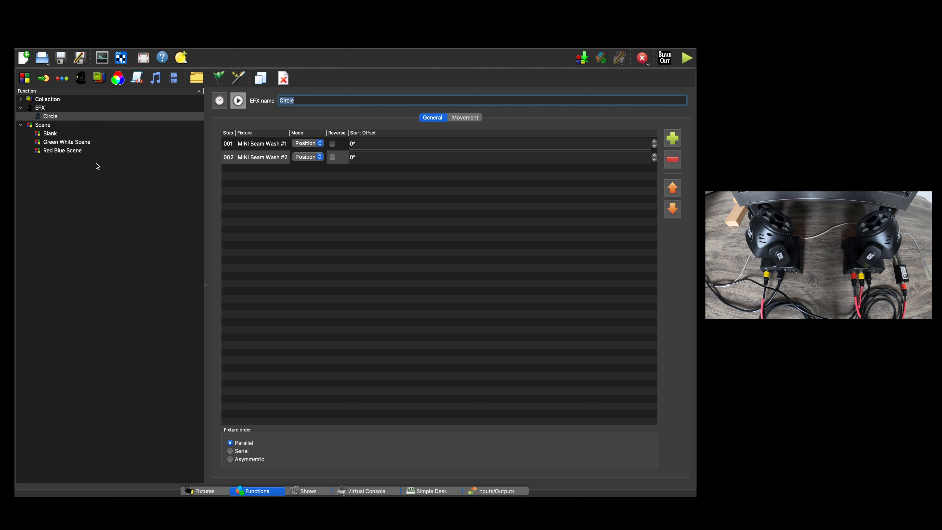
click(147, 190)
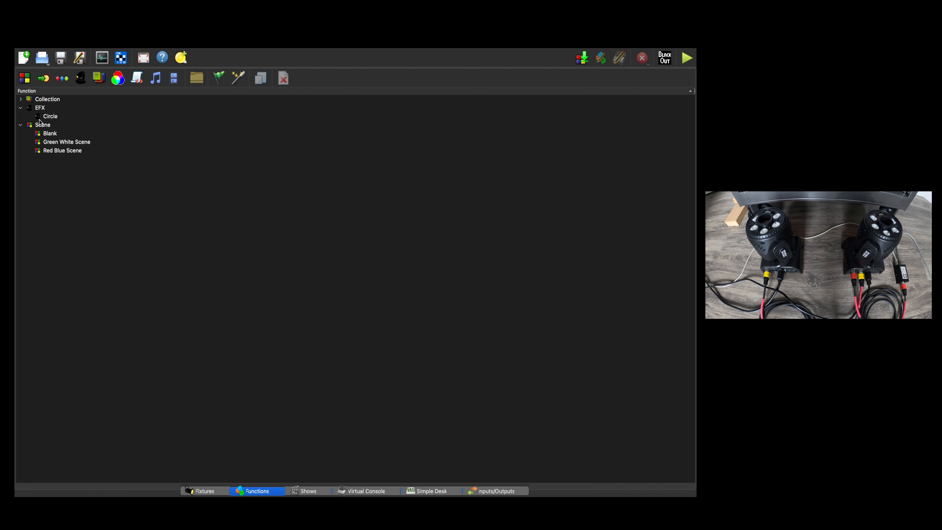
Expand the collections, add a new empty collection and delete it again, confirming the deletion.
click(23, 101)
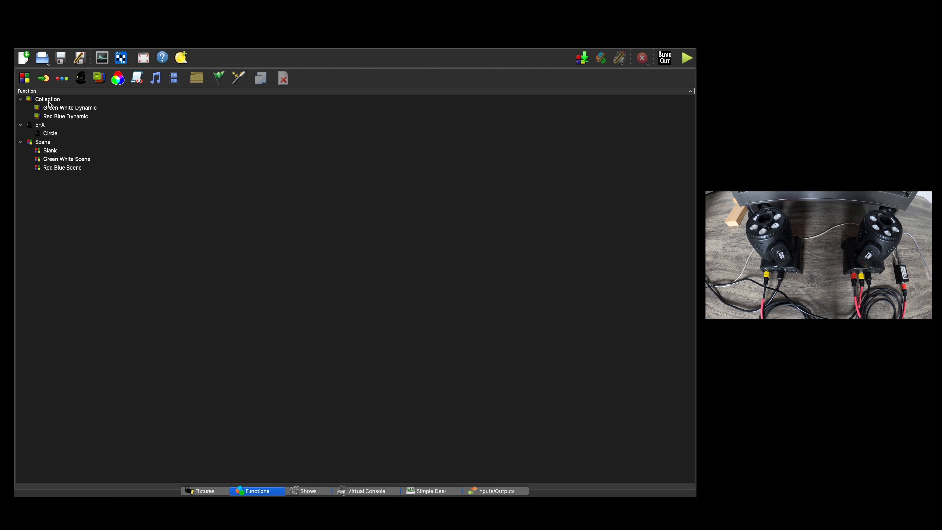
click(99, 77)
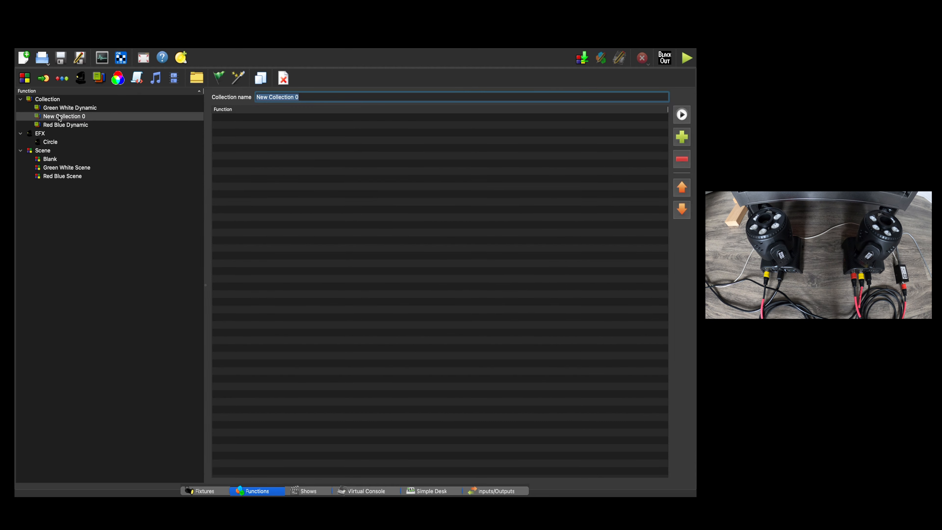
click(82, 119)
right_click(82, 119)
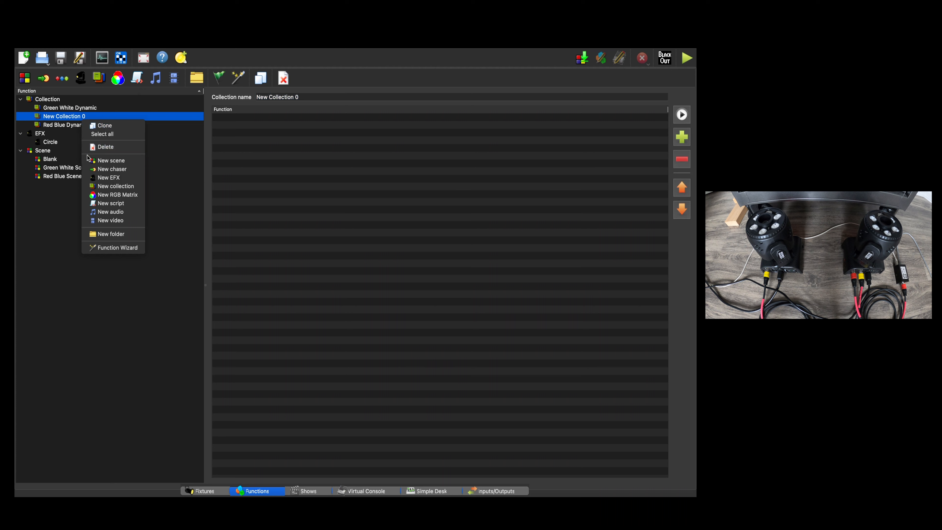
click(91, 148)
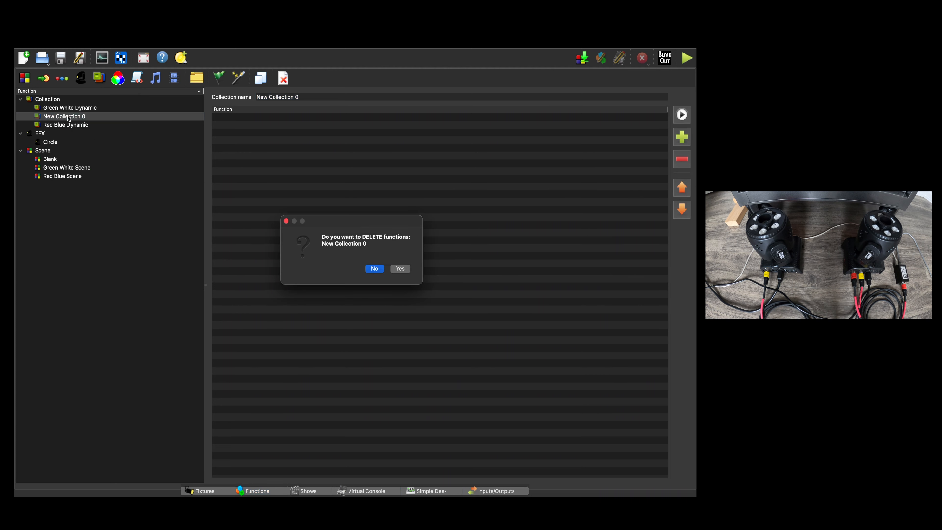
click(398, 272)
Open the Green White Dynamic collection and examine the functions it could include, selecting Green White Scene and Circle without adding them.
click(92, 109)
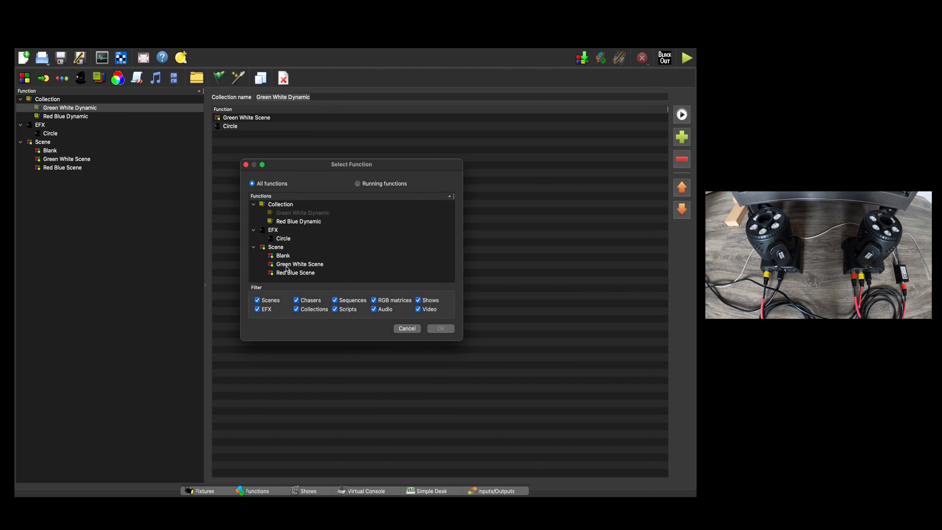
click(290, 264)
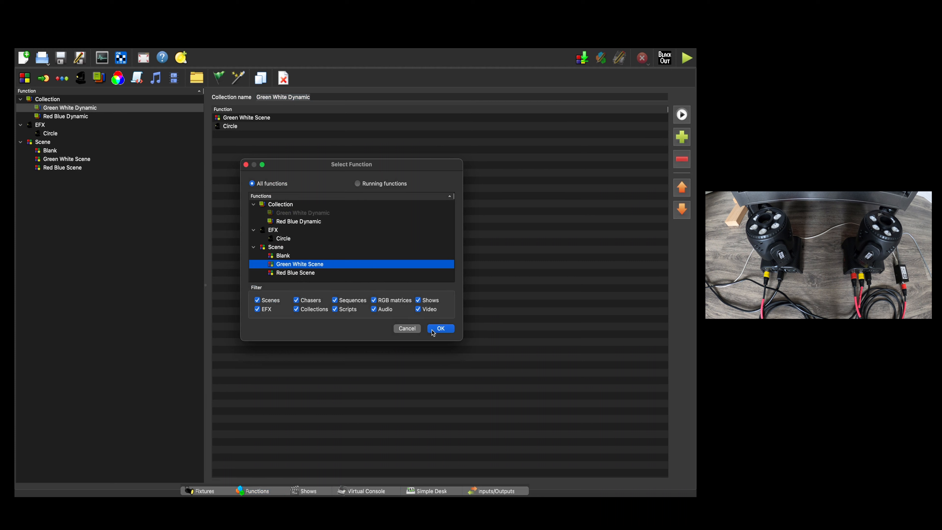
click(409, 329)
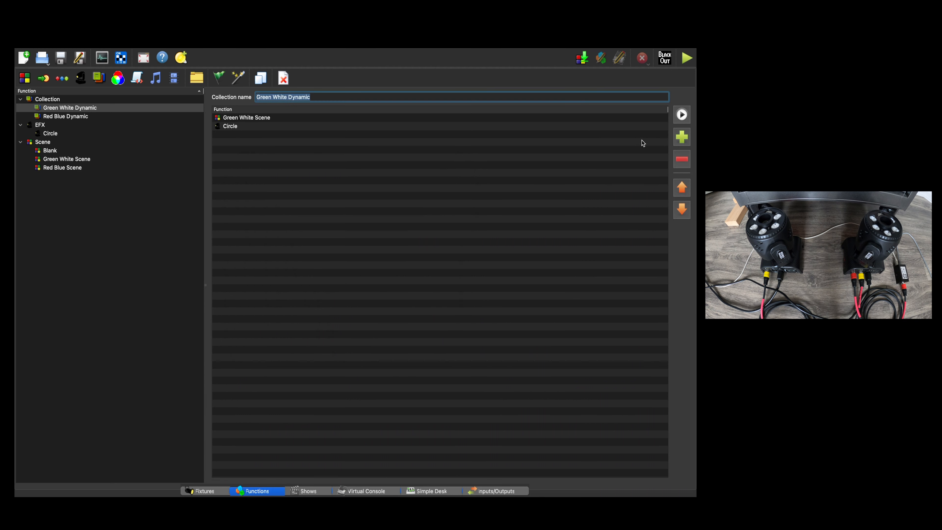
click(681, 137)
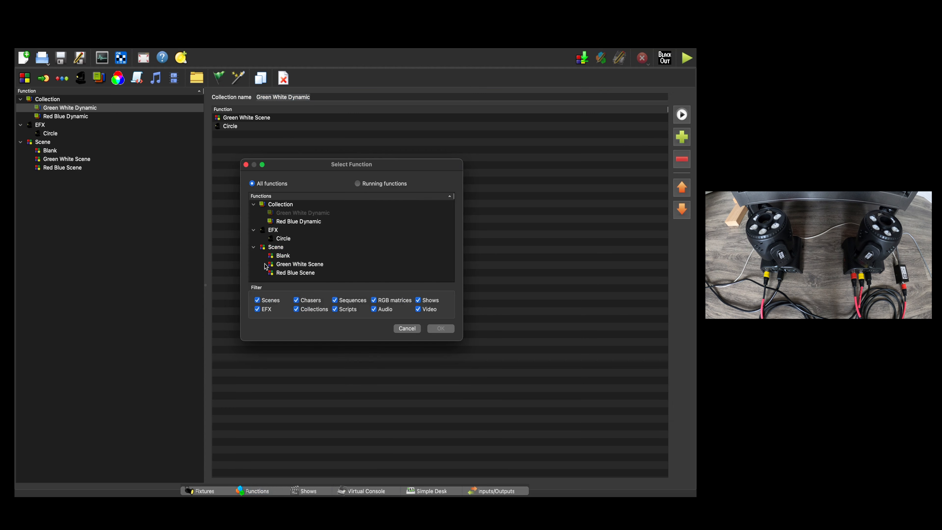
click(285, 239)
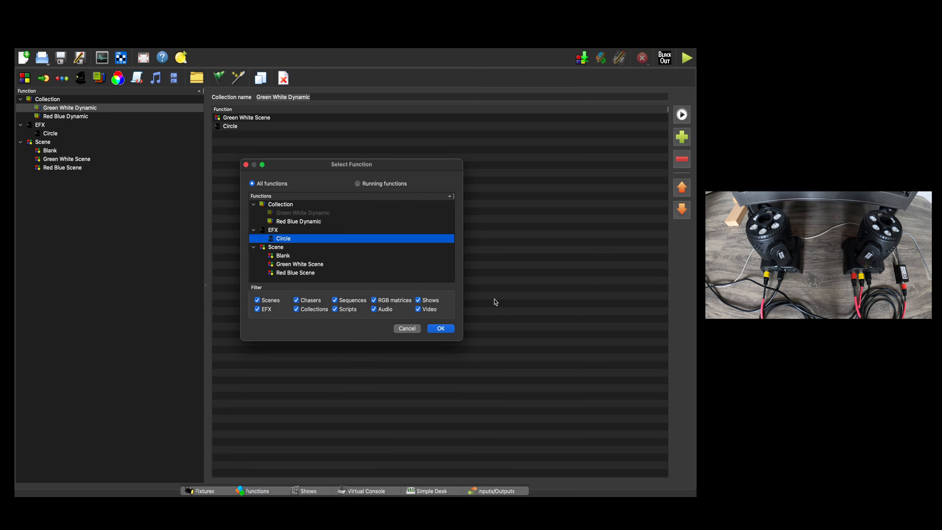
click(408, 329)
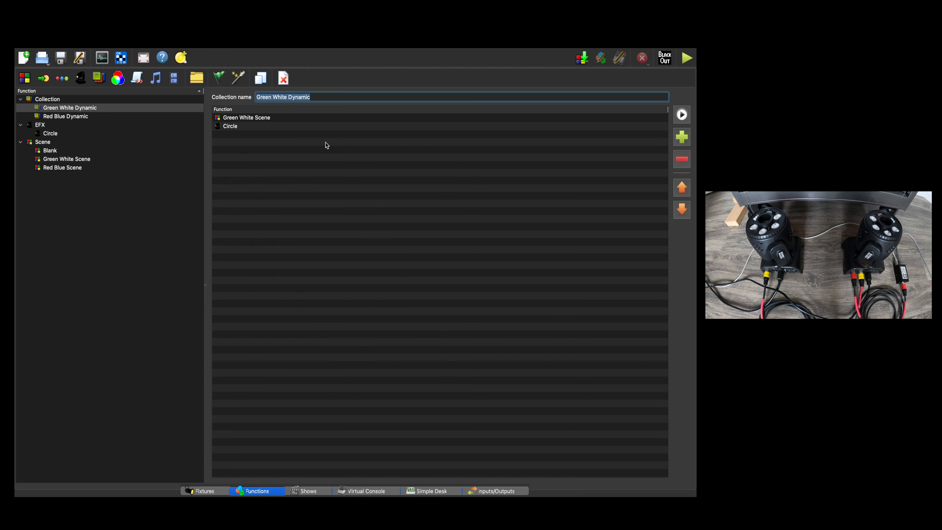
Move Green White Scene down and back up in the collection's order, and run the collection as a preview.
click(229, 118)
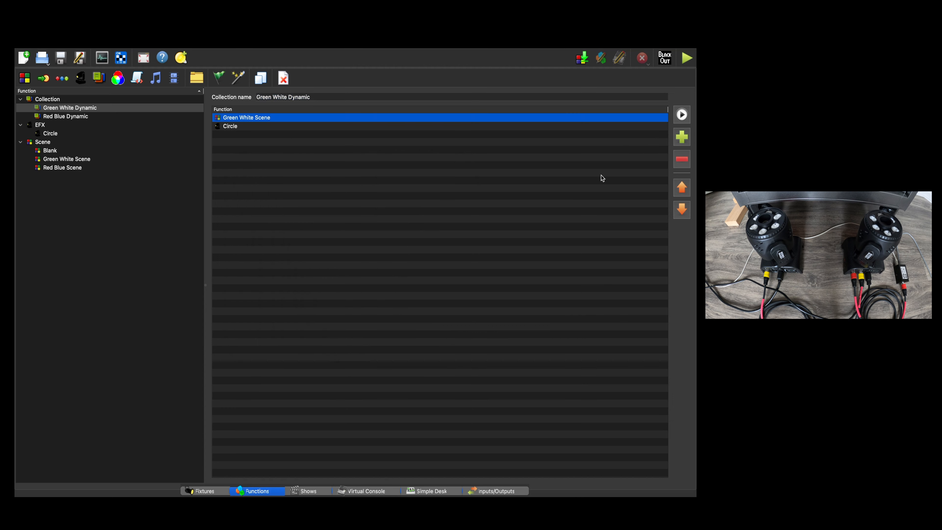
click(682, 210)
click(681, 189)
click(679, 117)
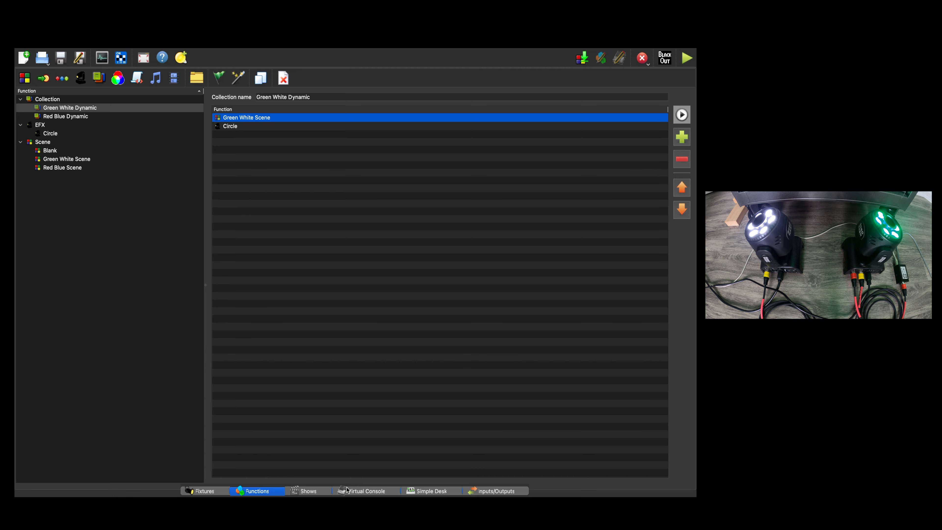
Show the Virtual Console, view the Functions and Shows workspaces, and return to the Virtual Console in design mode.
click(361, 491)
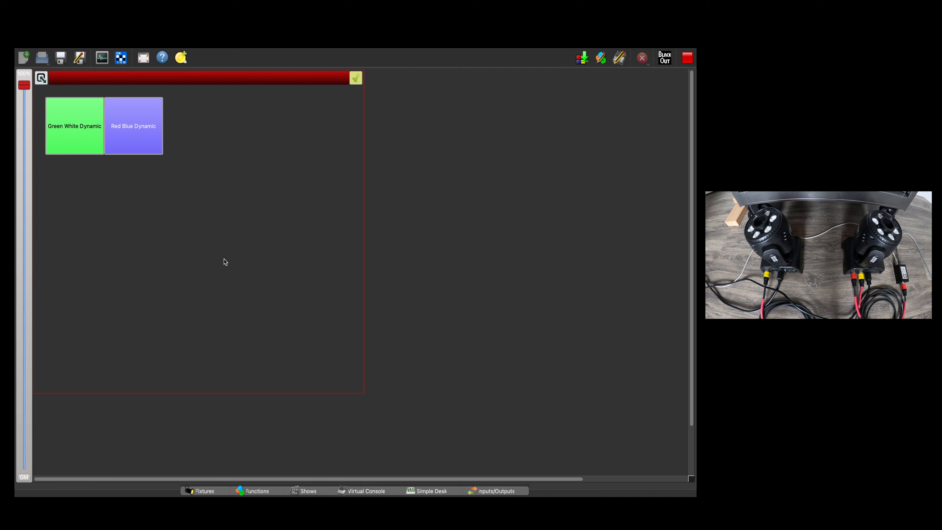
click(224, 259)
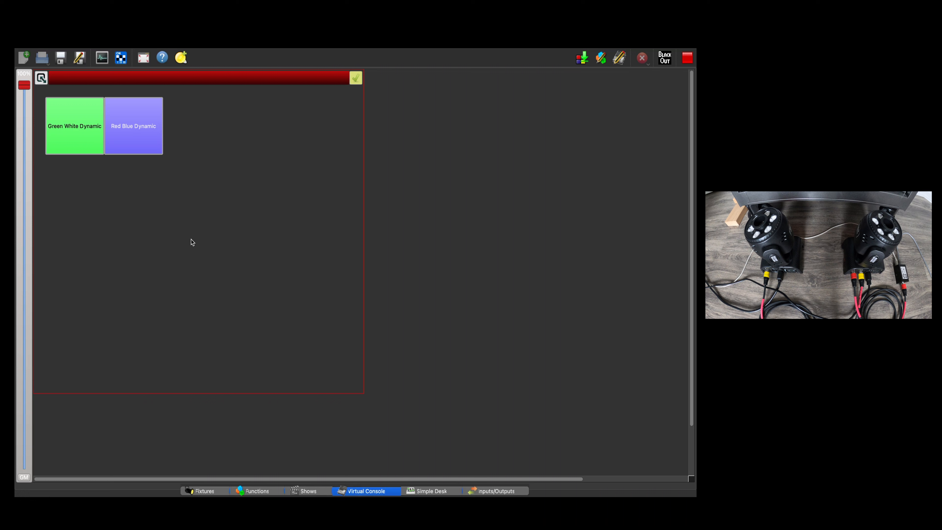
click(261, 492)
click(311, 491)
click(349, 492)
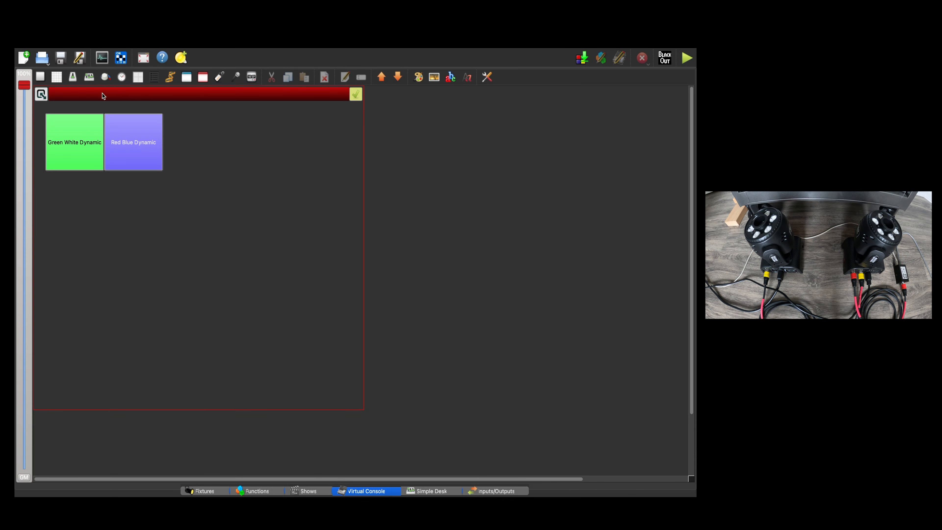
Add three buttons to the Virtual Console and arrange them side by side in a row outside the existing frame.
click(40, 77)
drag(43, 101, 402, 133)
click(40, 77)
click(40, 77)
drag(41, 94, 434, 171)
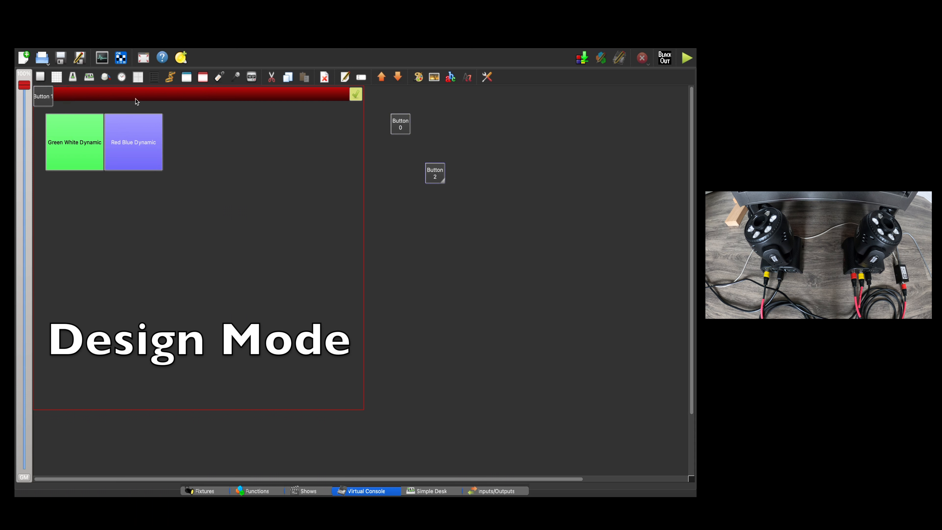
drag(51, 95, 426, 124)
click(444, 162)
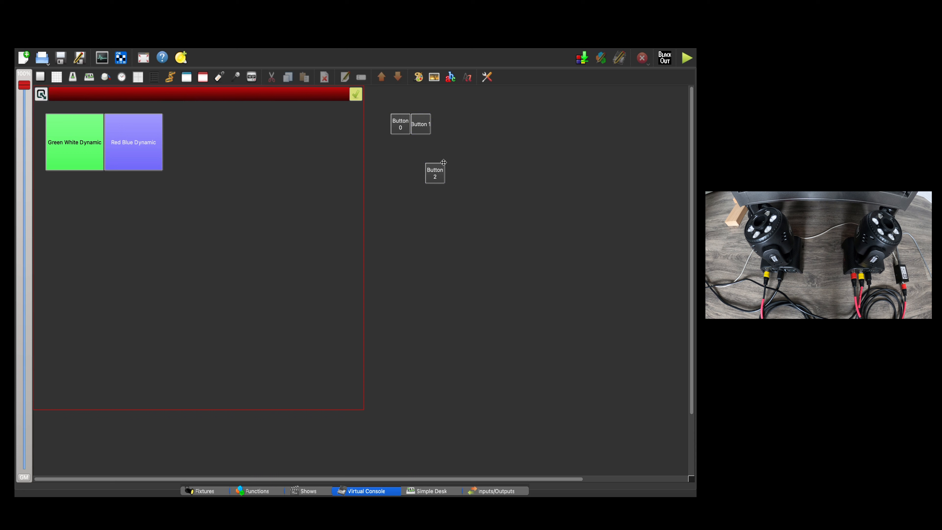
drag(438, 182, 444, 135)
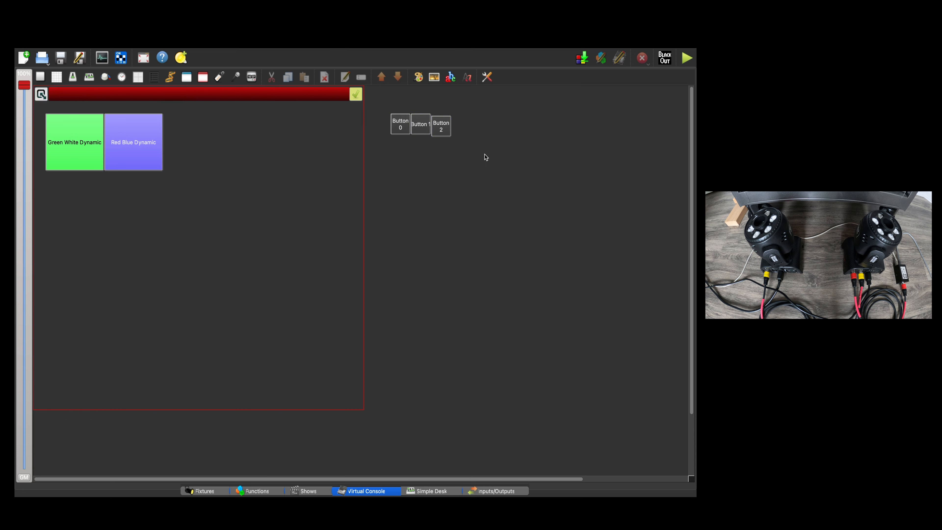
Delete the three unassigned buttons outside the frame from the Virtual Console, one after another.
right_click(437, 130)
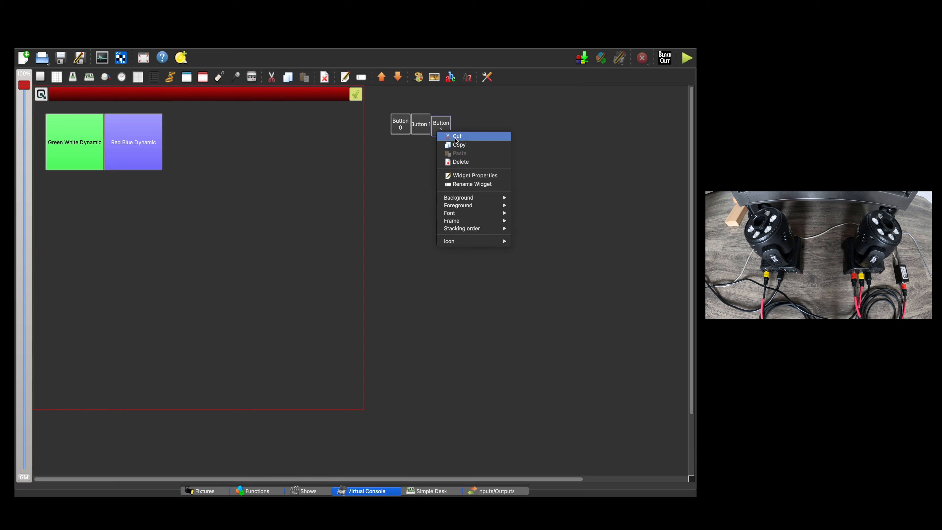
click(459, 169)
right_click(445, 132)
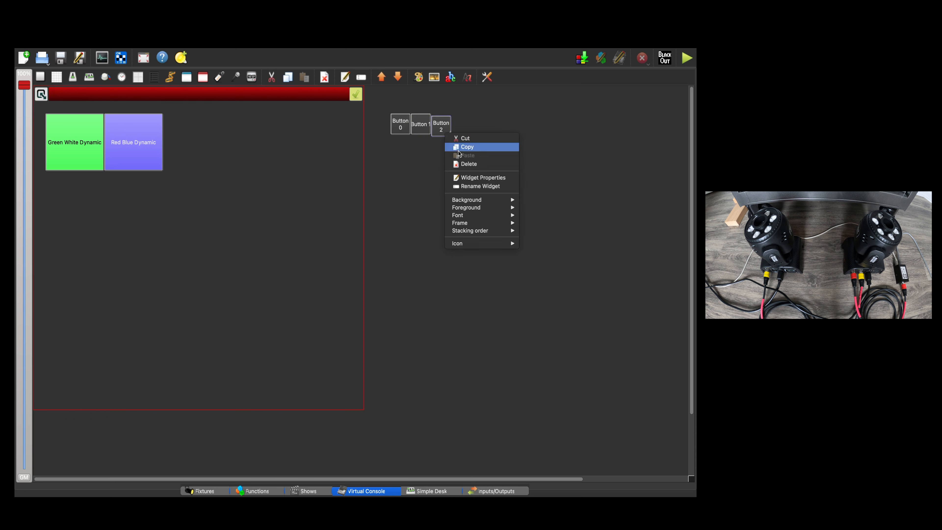
click(464, 165)
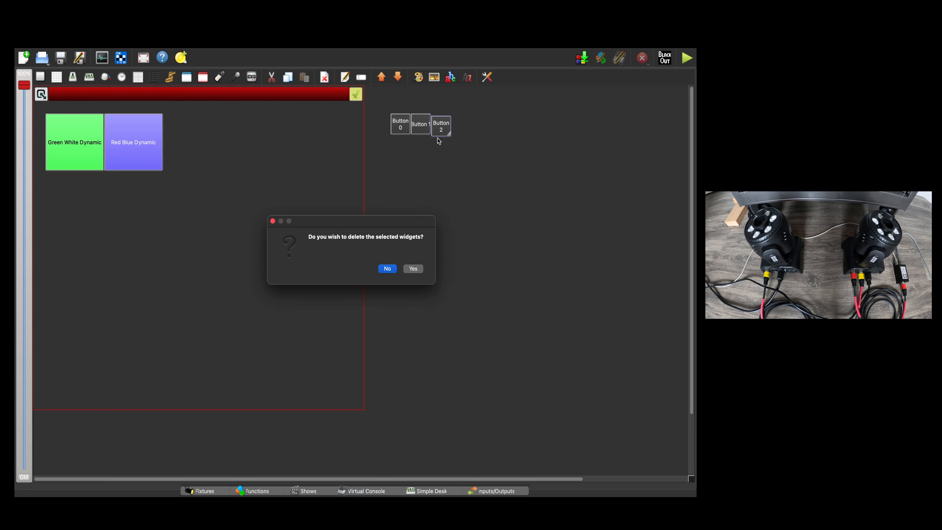
click(420, 266)
right_click(400, 131)
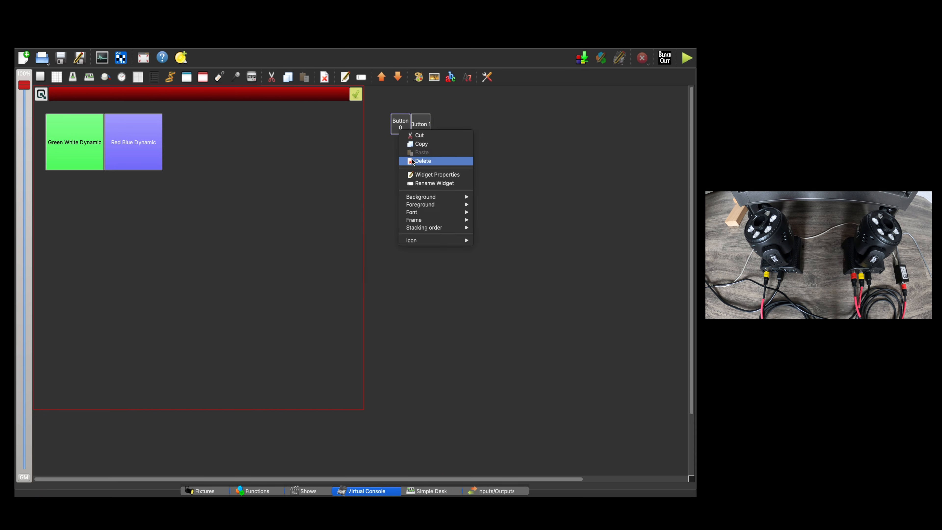
click(414, 161)
click(411, 270)
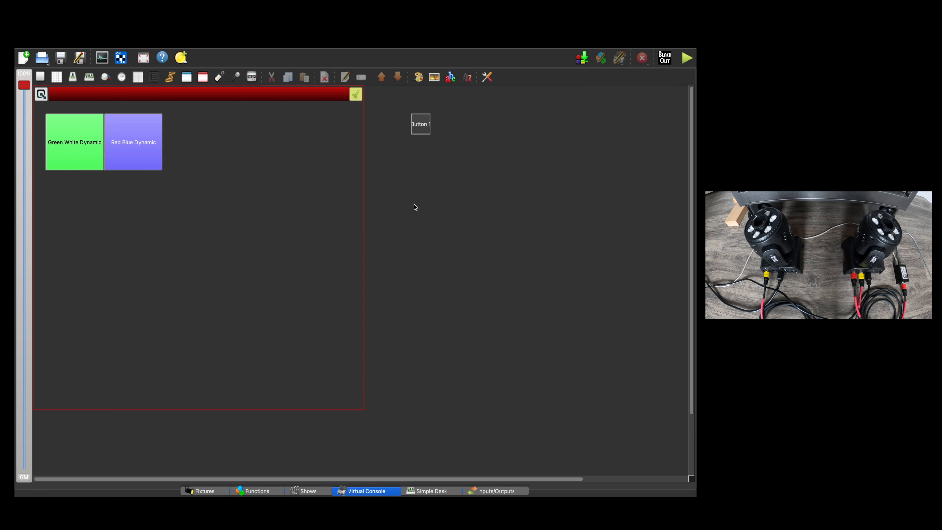
right_click(420, 132)
click(427, 165)
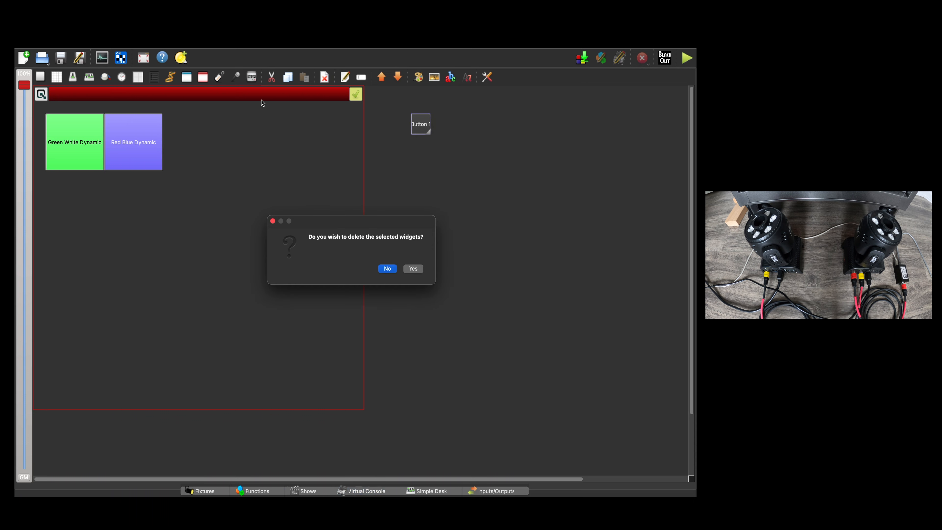
click(412, 267)
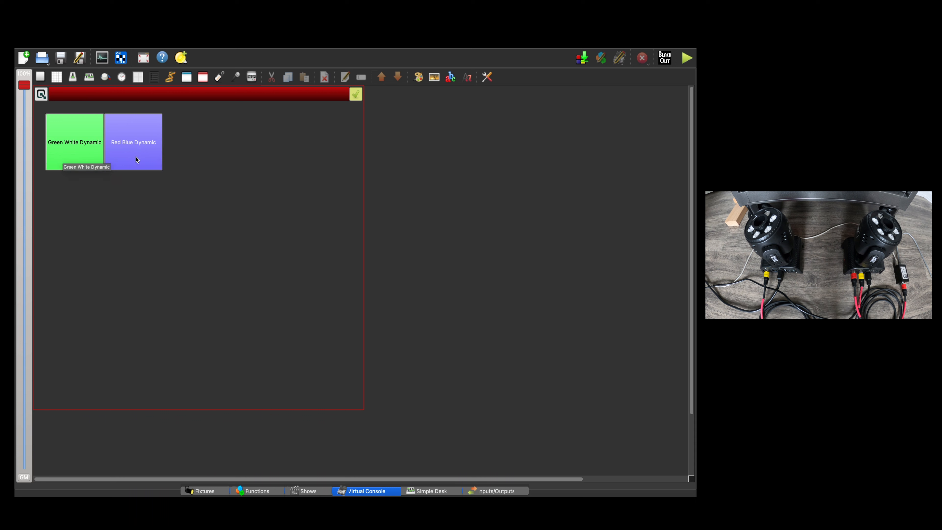
Test the Green White Dynamic and Red Blue Dynamic buttons in operate mode, ending with Green White Dynamic, and return to design mode, stopping running functions.
click(73, 154)
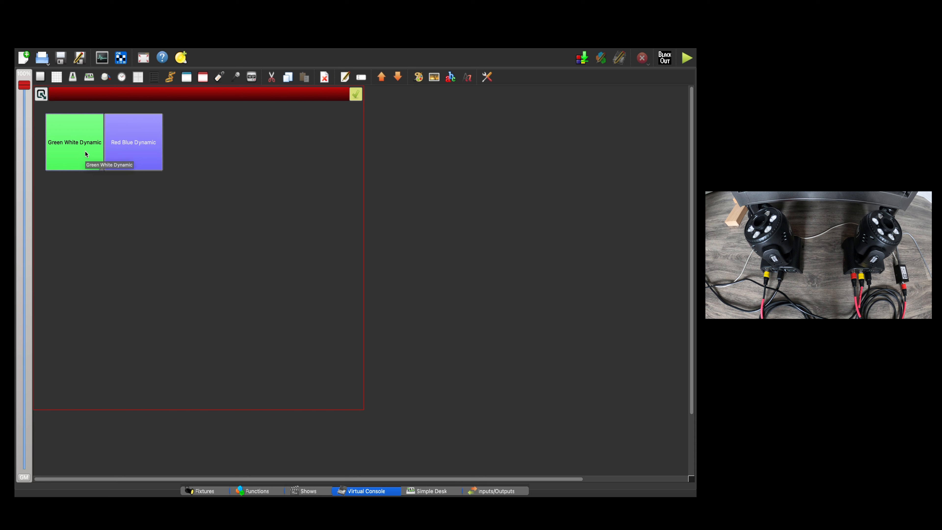
click(129, 158)
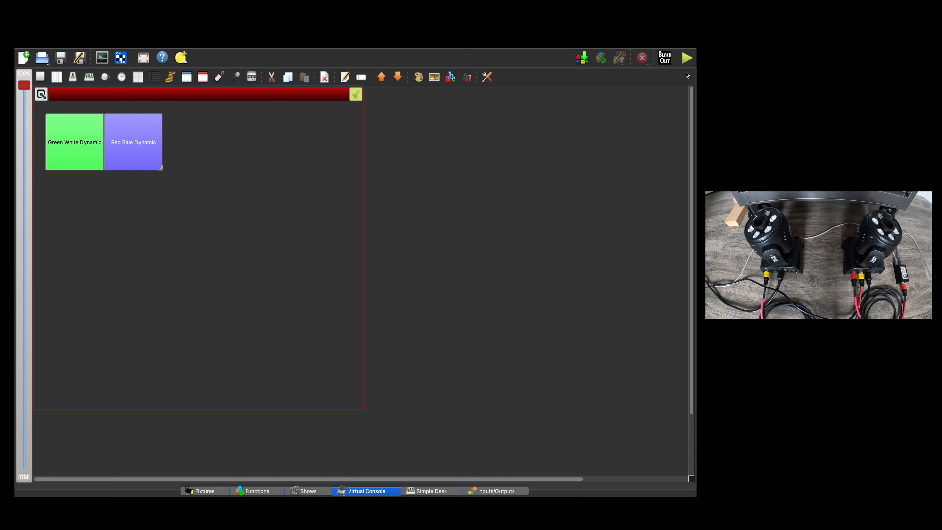
click(685, 62)
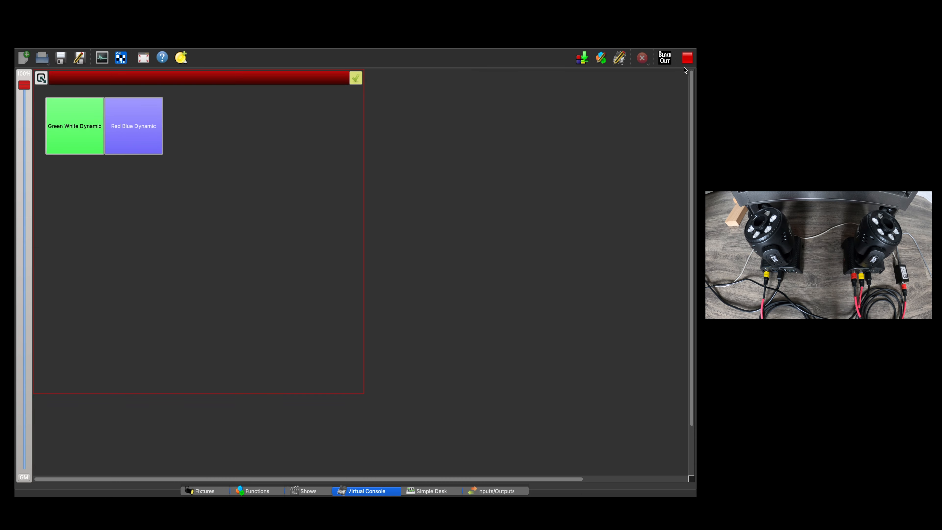
click(75, 134)
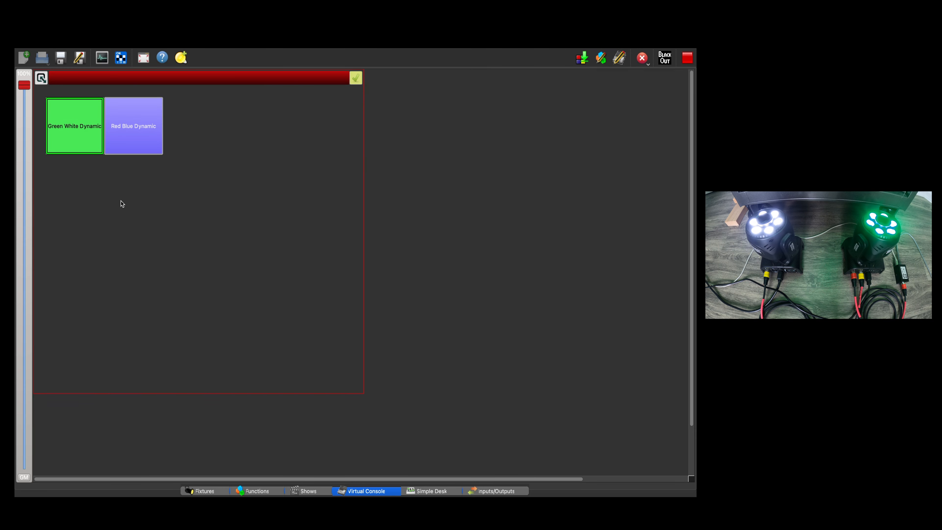
click(145, 139)
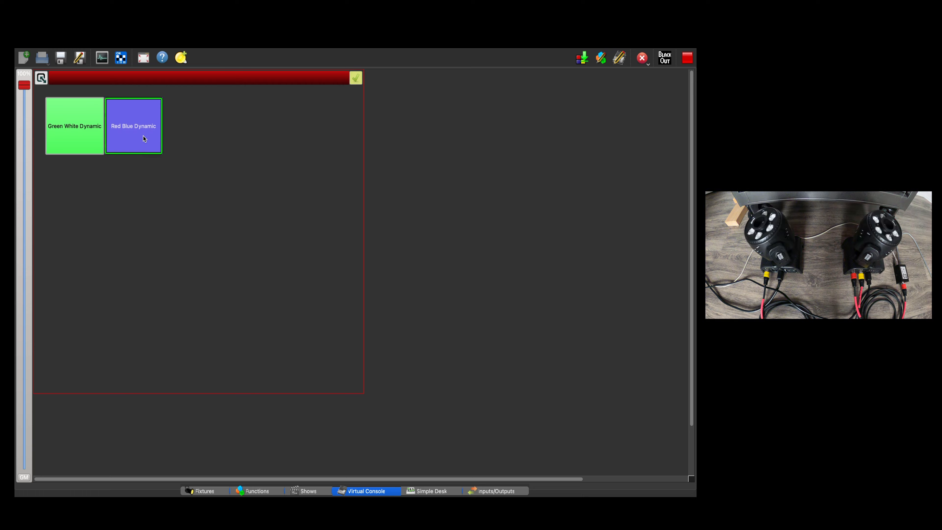
click(85, 137)
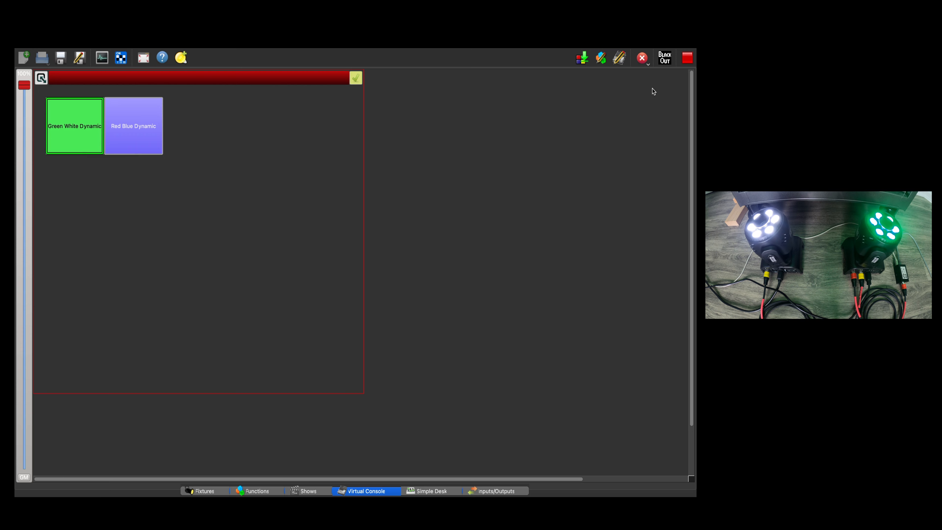
click(687, 58)
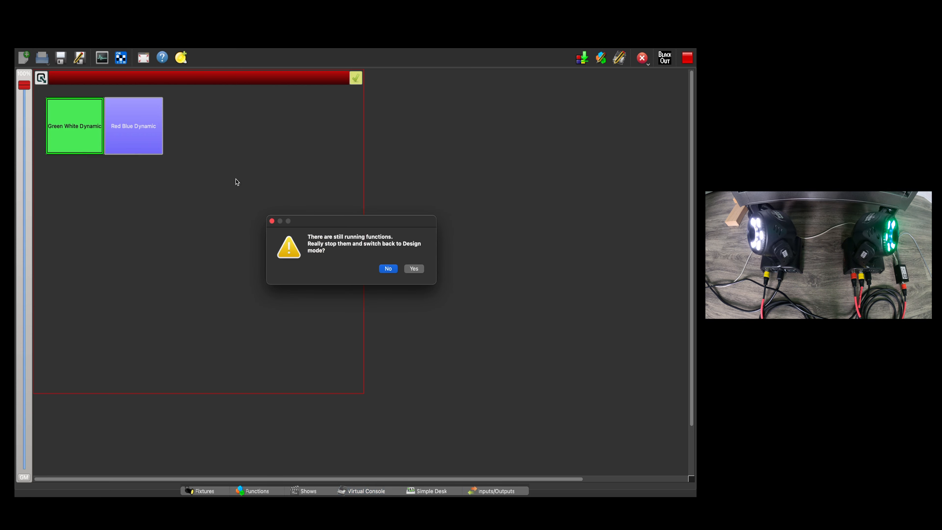
click(414, 268)
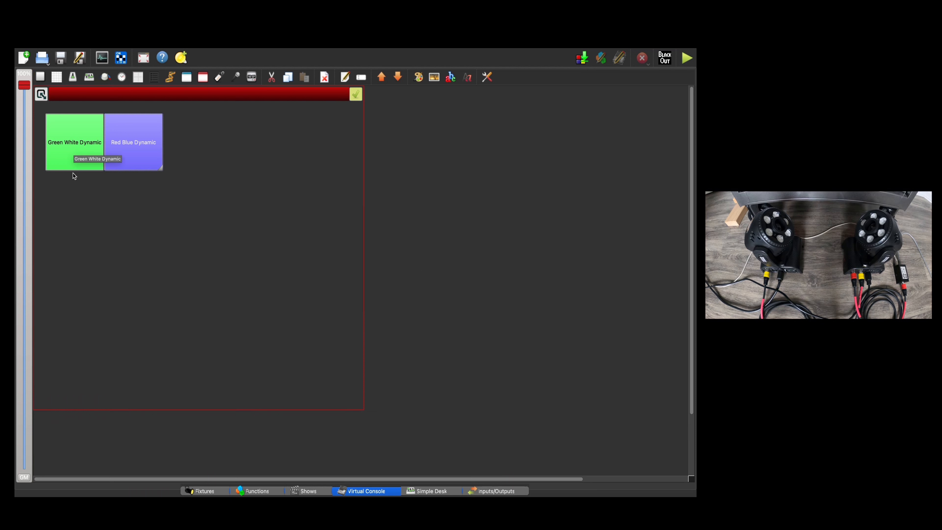
Open the Green White Dynamic button's properties and view the function selection for attaching a function to it.
right_click(77, 162)
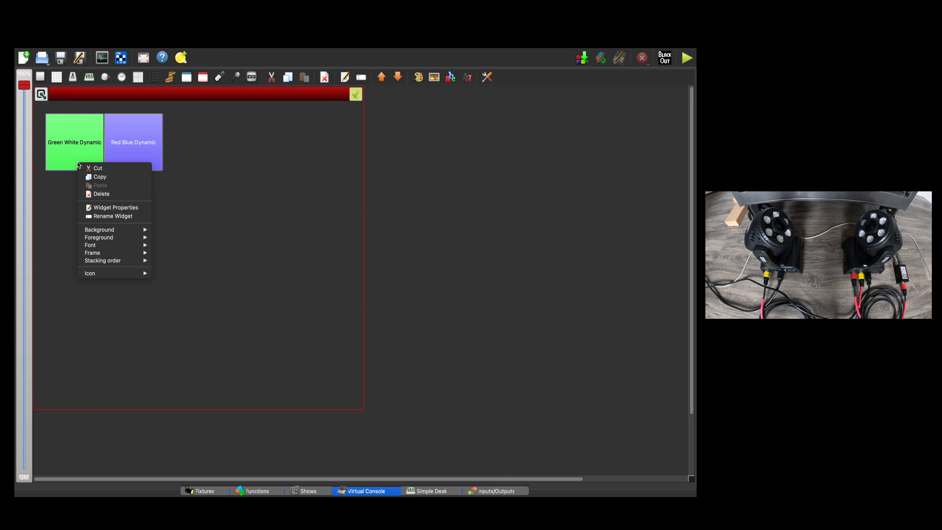
click(129, 210)
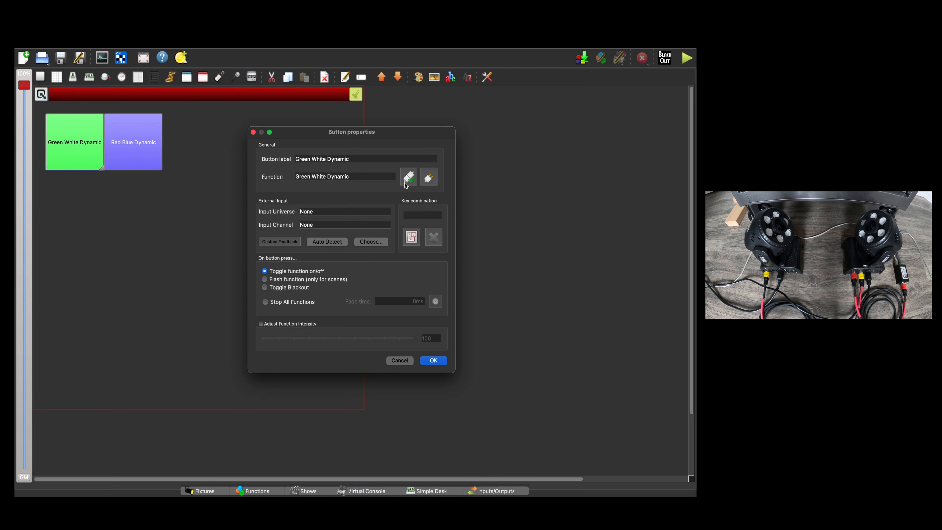
click(408, 177)
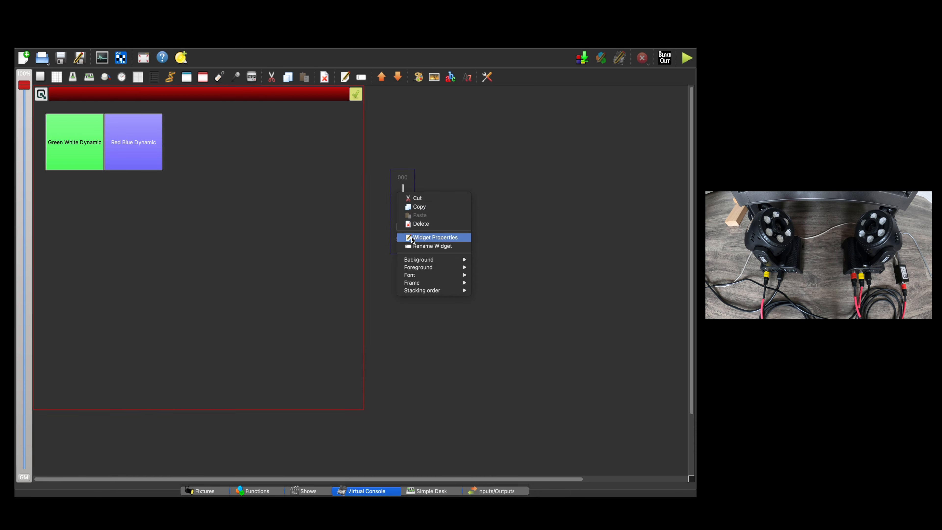
Delete the slider widget outside the frame from the Virtual Console.
click(416, 225)
click(414, 268)
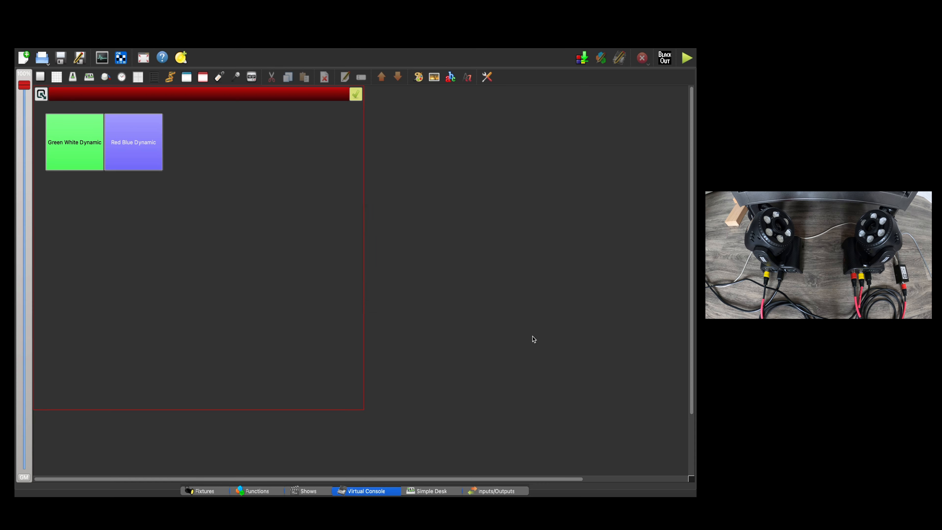